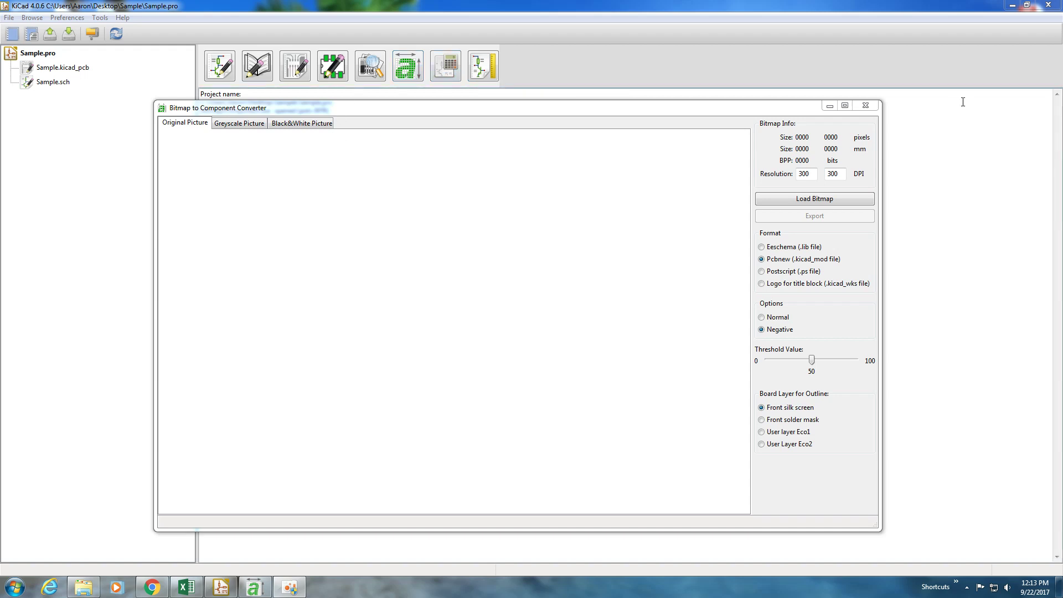
Minimize the empty Bitmap to Component Converter to uncover the desktop
left_click(829, 105)
left_click(1012, 5)
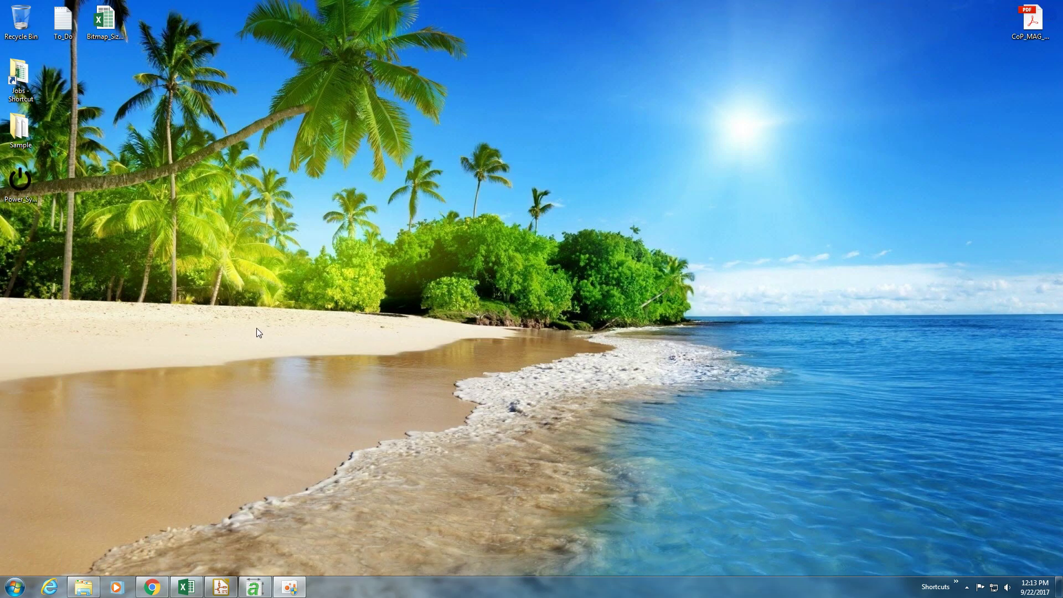
left_click(18, 180)
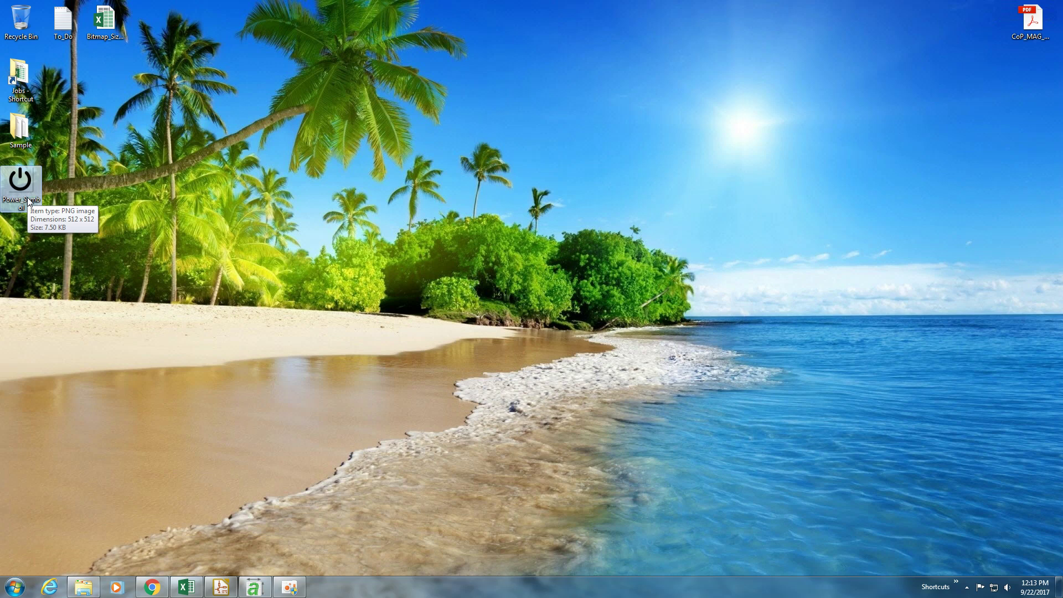
left_click(104, 254)
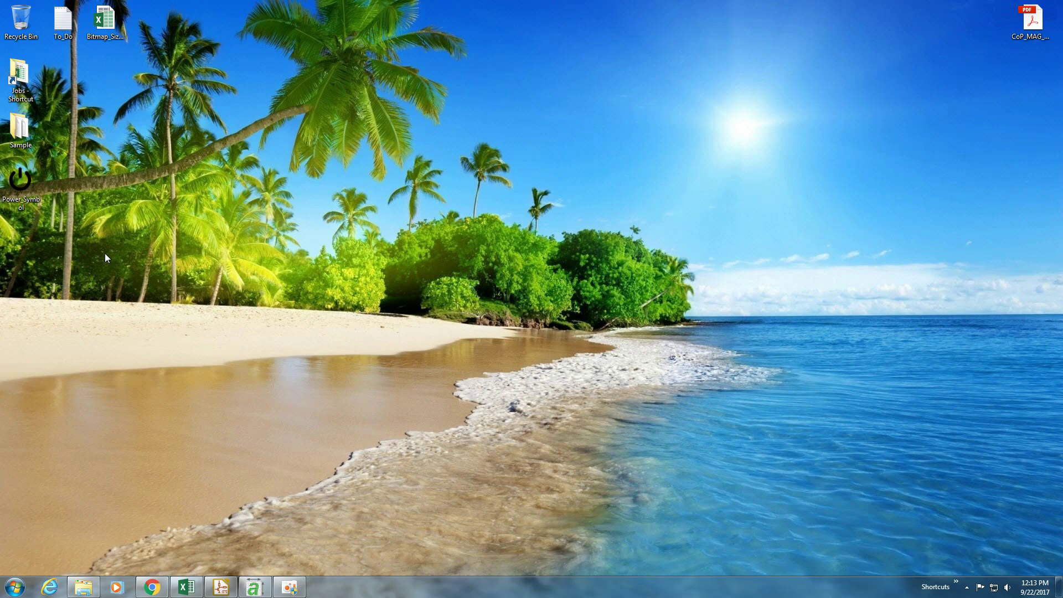
Launch Paint via mspaint and drag the Power_Symbol image into it
key("super+r")
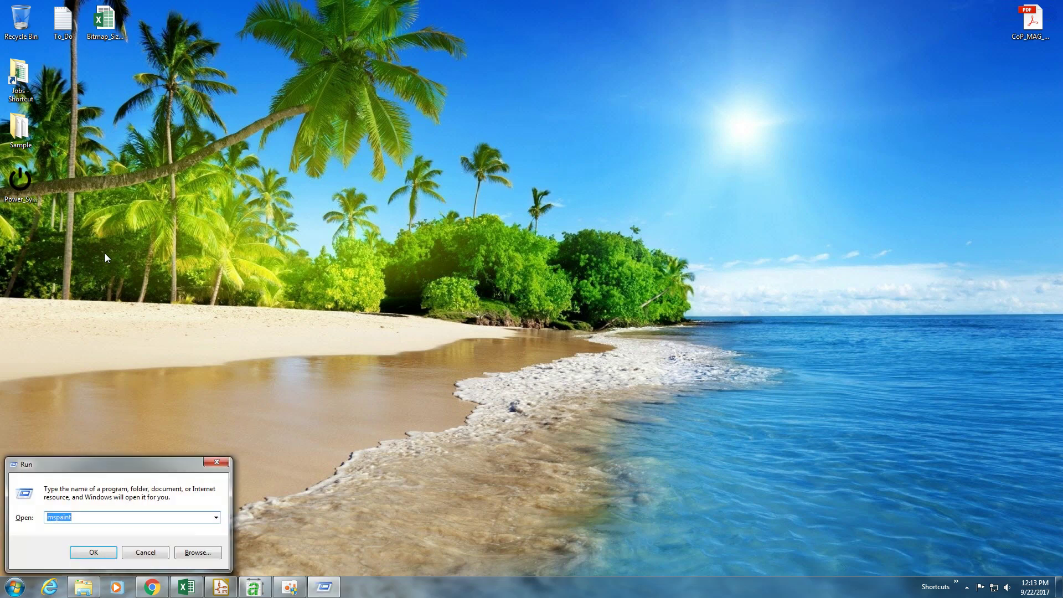
key("Return")
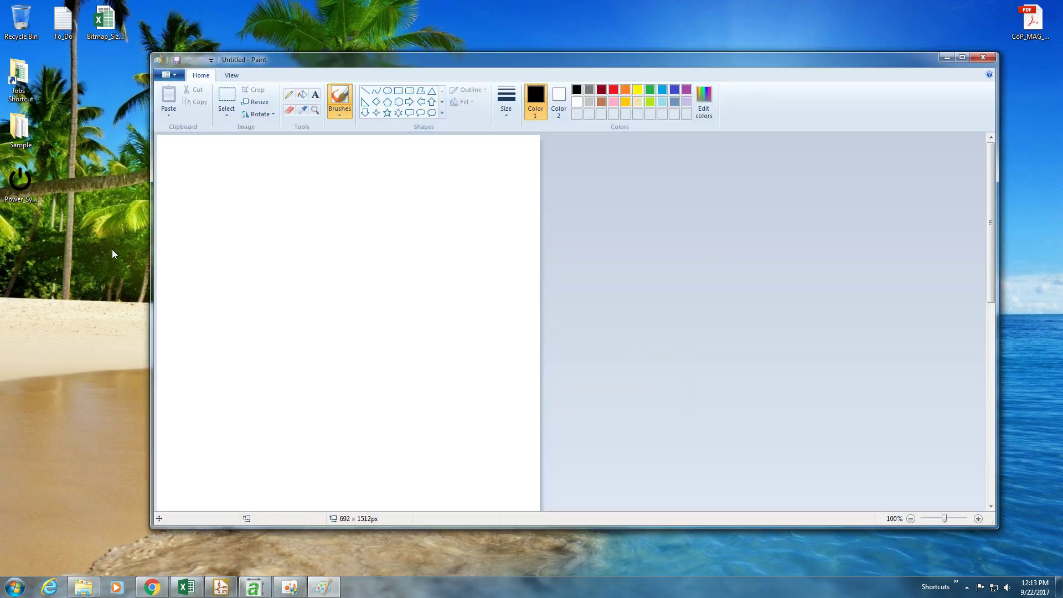
left_click_drag(22, 183, 232, 220)
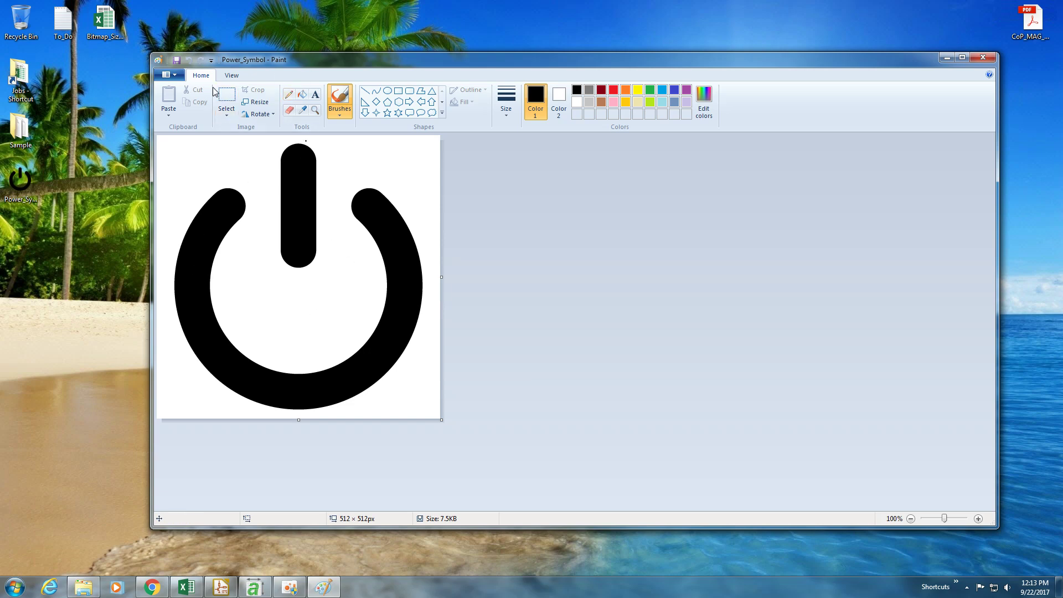
Save the image as a 24-bit BMP named Power_Symbol_BMP, accepting transparency loss
left_click(169, 74)
mouse_move(190, 168)
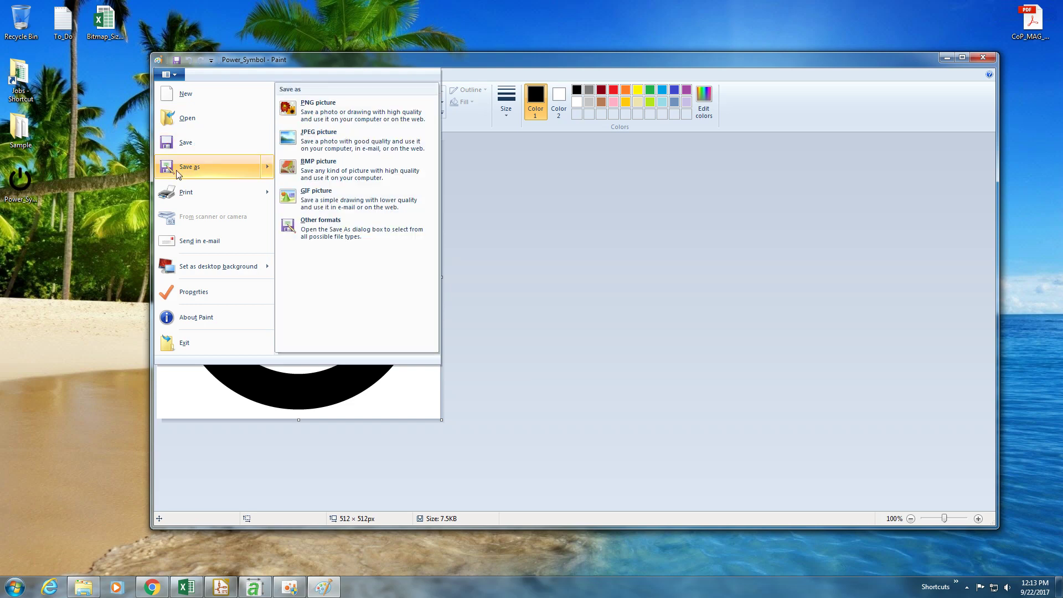
left_click(322, 173)
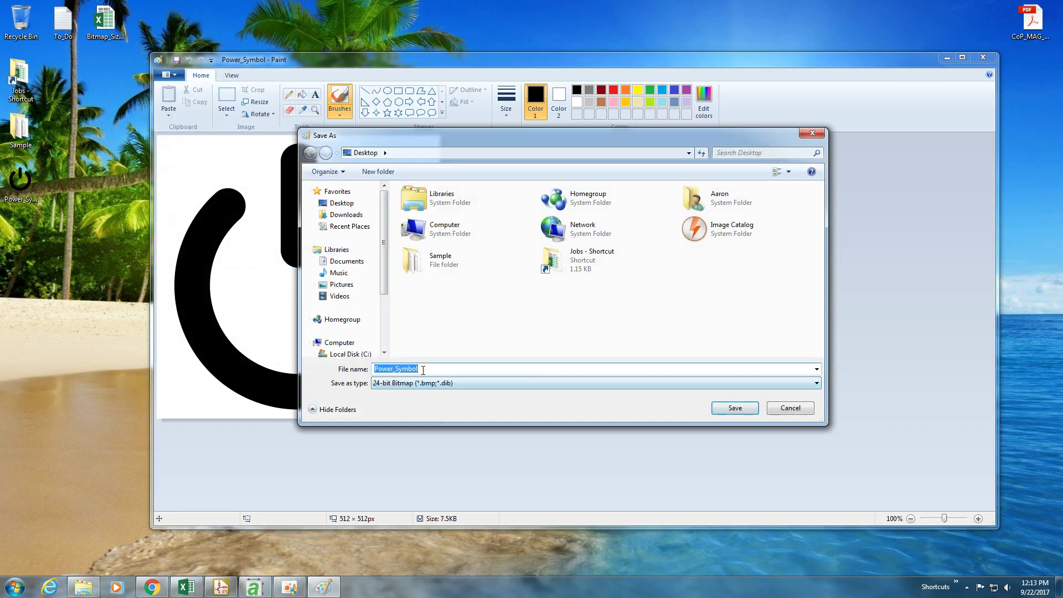
left_click(423, 371)
key("Return")
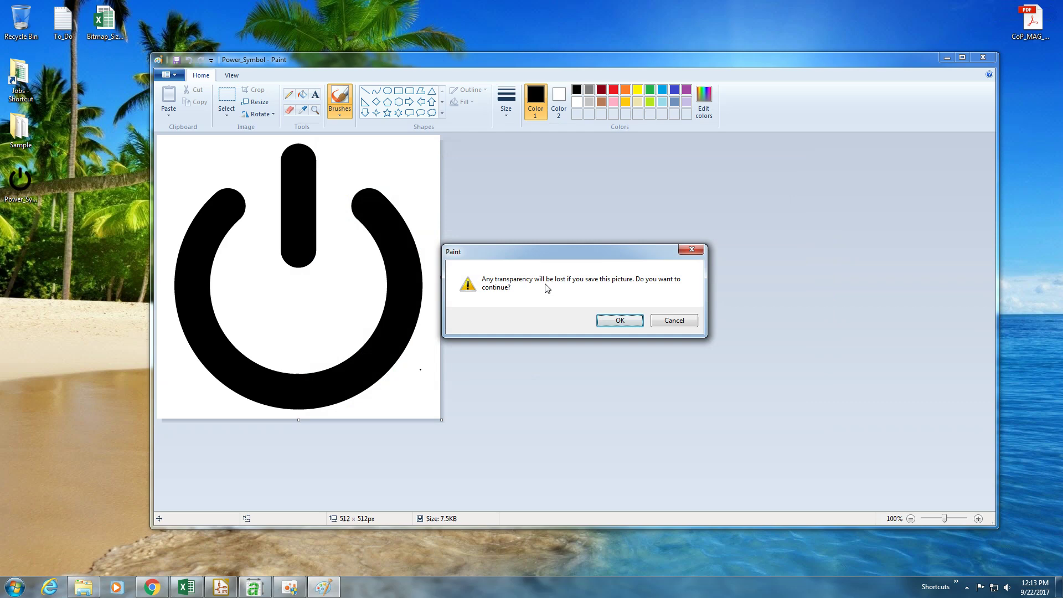
left_click(604, 323)
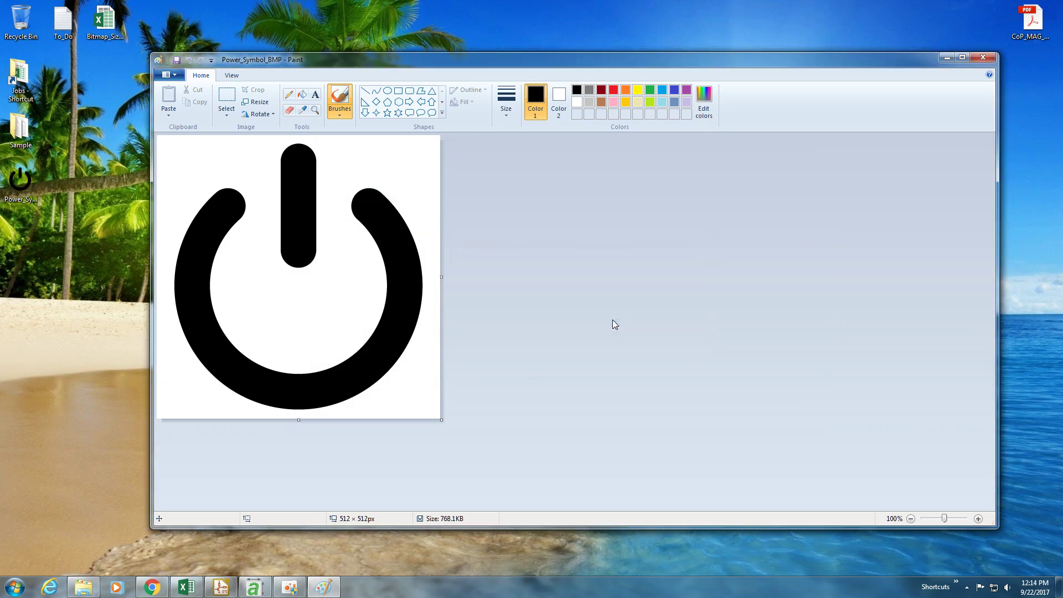
Close Paint, tidy the desktop icons, and restore the converter and KiCad windows
left_click(983, 57)
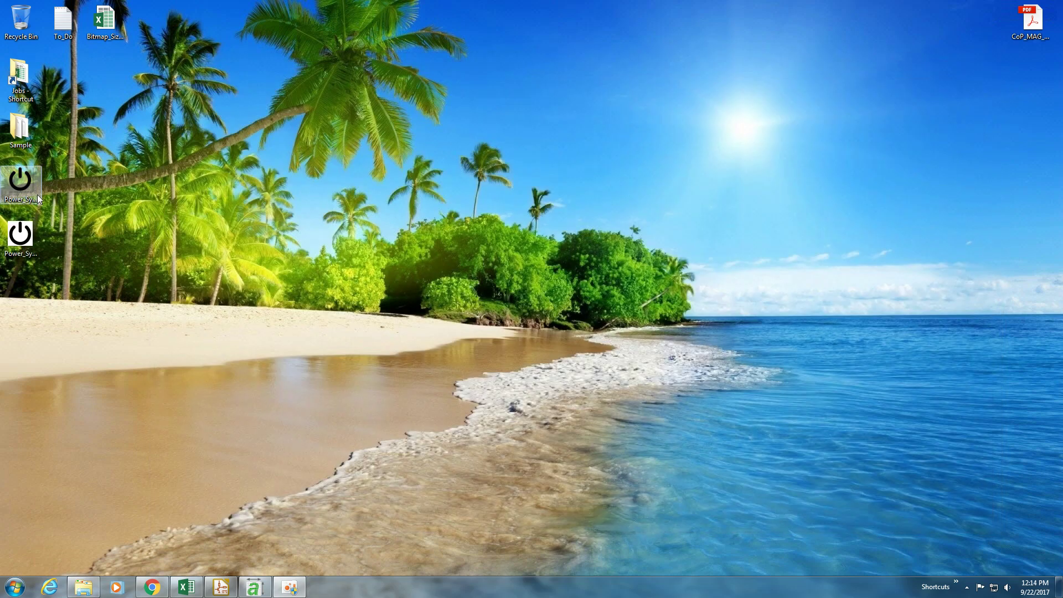
left_click_drag(19, 180, 28, 69)
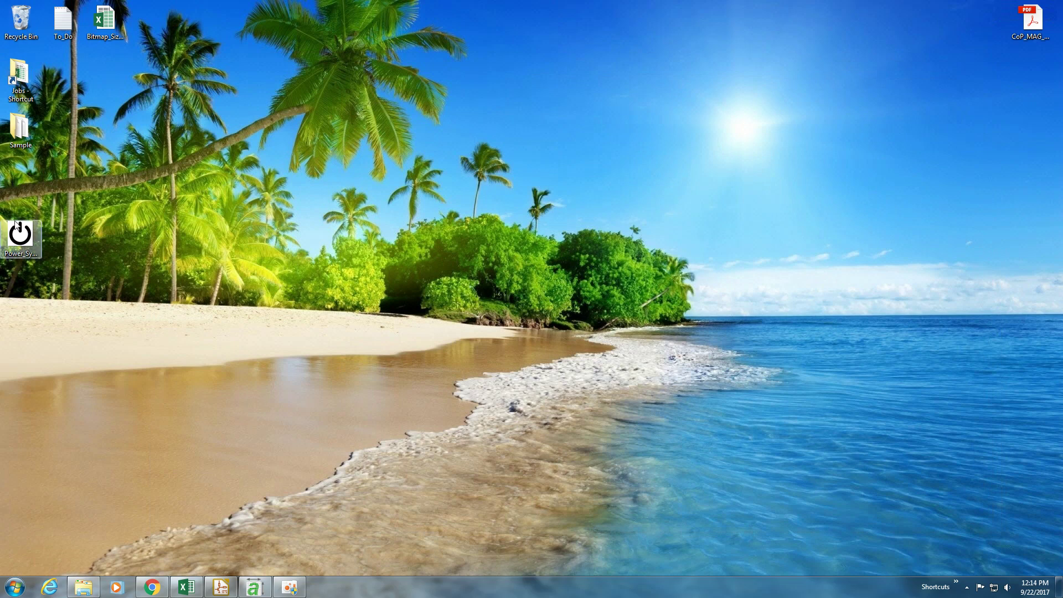
left_click_drag(17, 230, 12, 186)
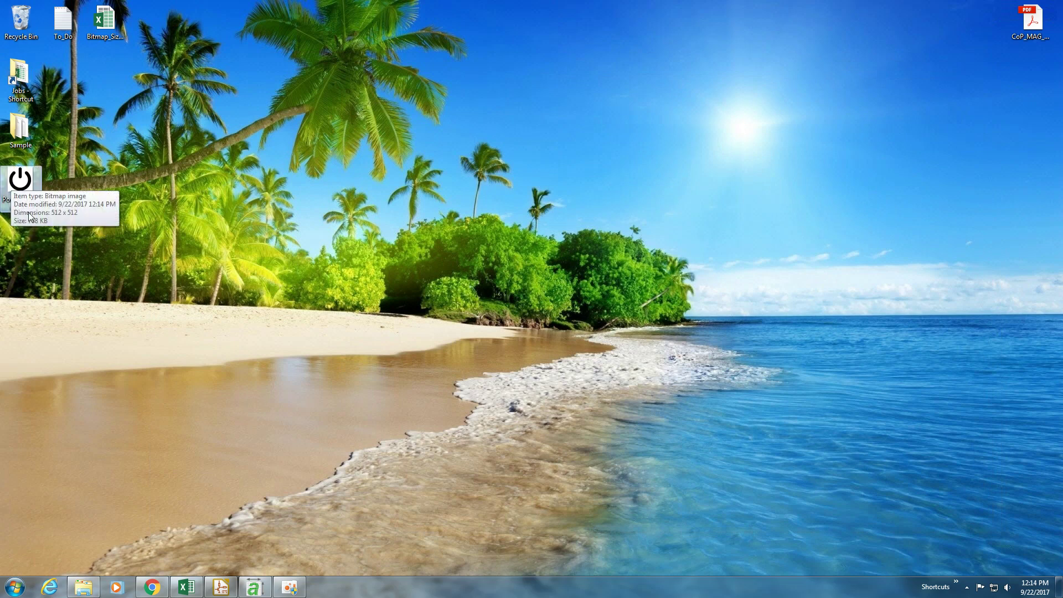
left_click(255, 587)
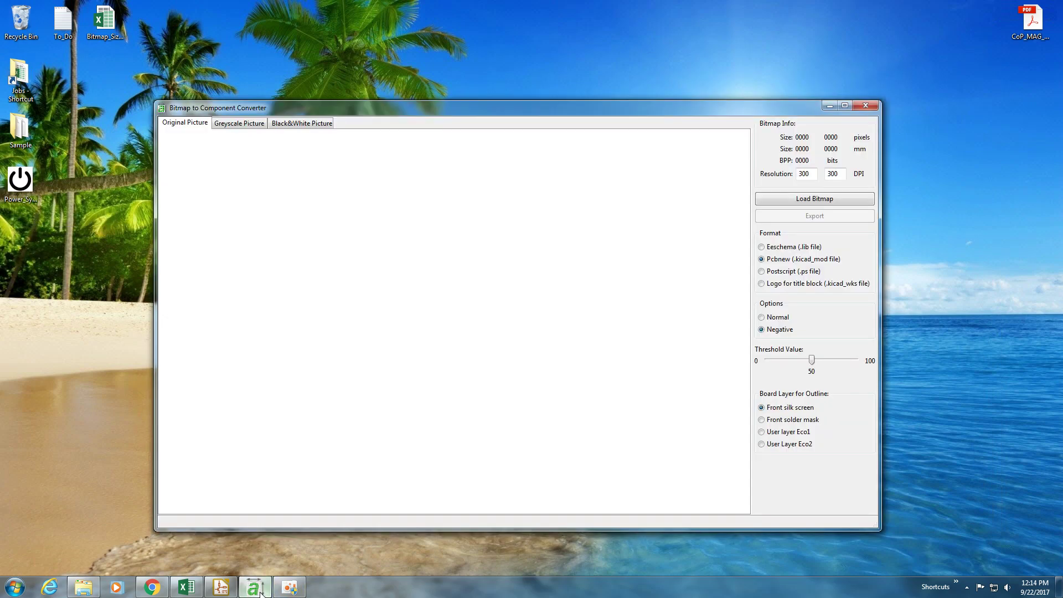
left_click(230, 590)
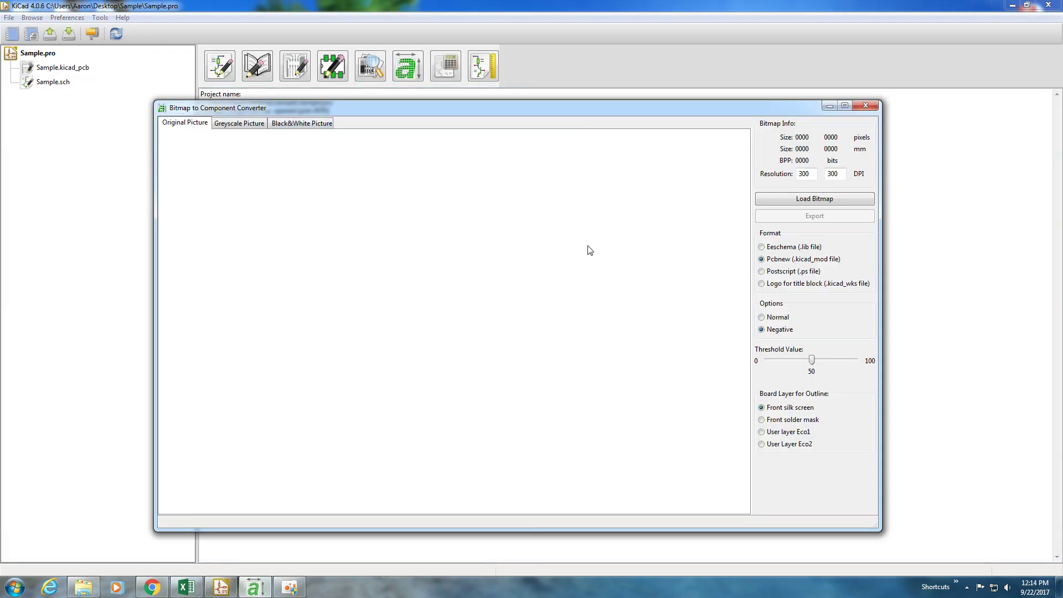
Load Power_Symbol_BMP from the Desktop into the Bitmap to Component Converter
left_click(836, 199)
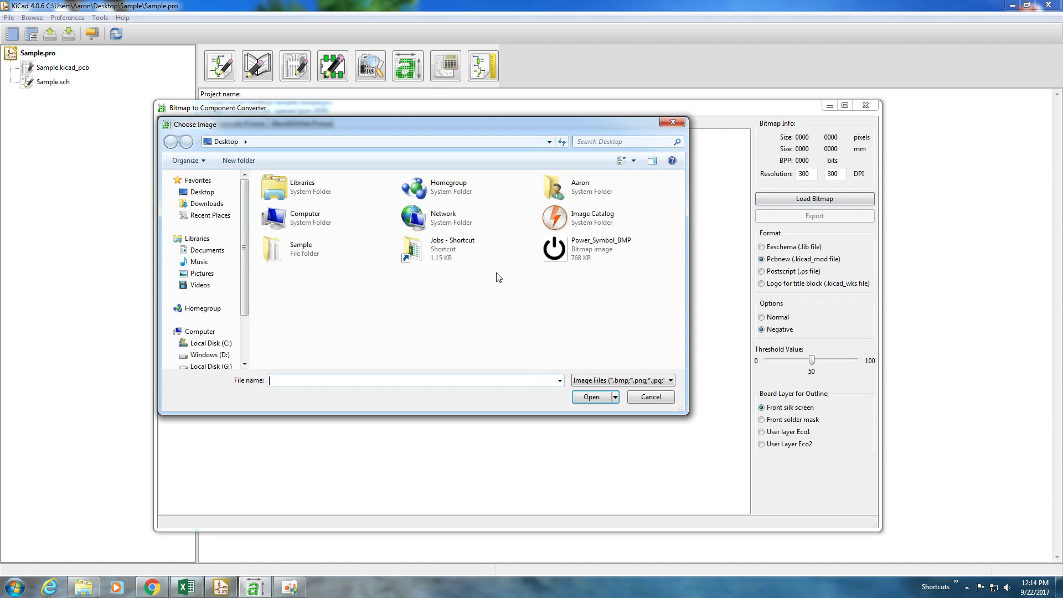
left_click(563, 255)
double_click(562, 254)
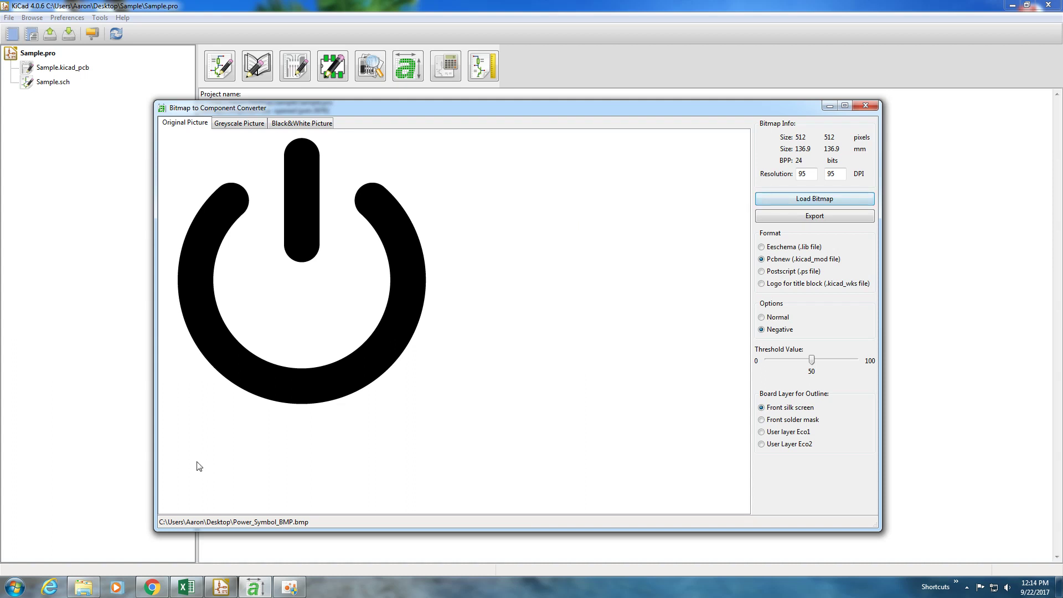
Review the calculator's target heights, its DPI = Pixels/Height note and the C2 formula
left_click(187, 588)
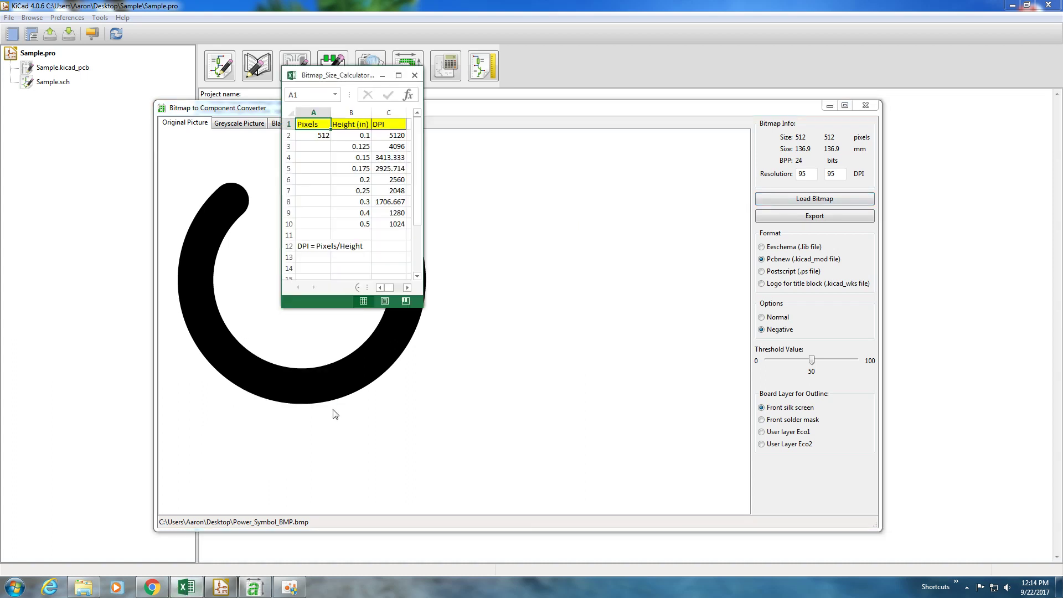
left_click(353, 136)
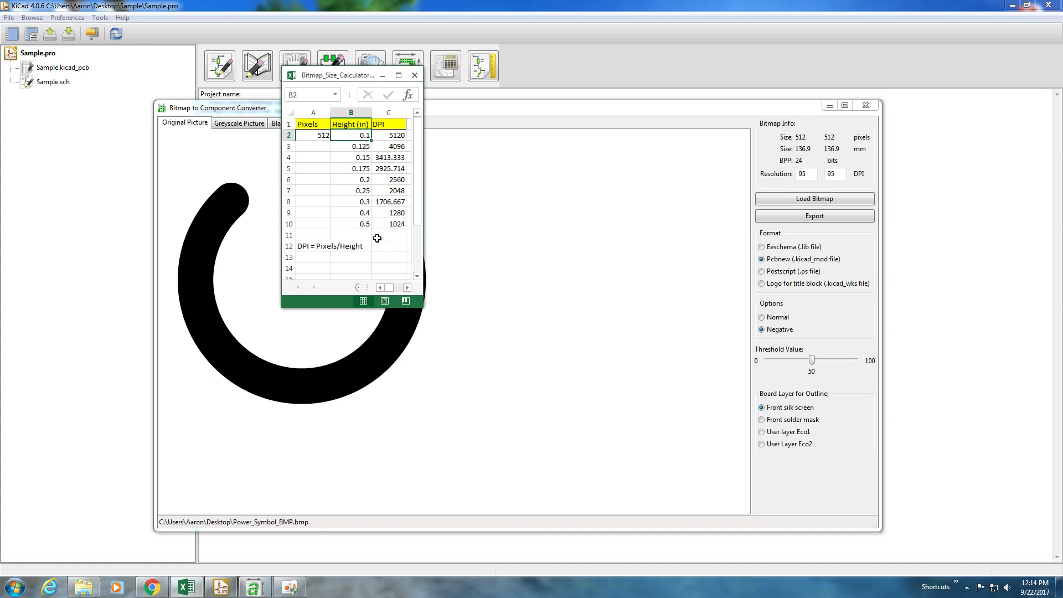
key("Down")
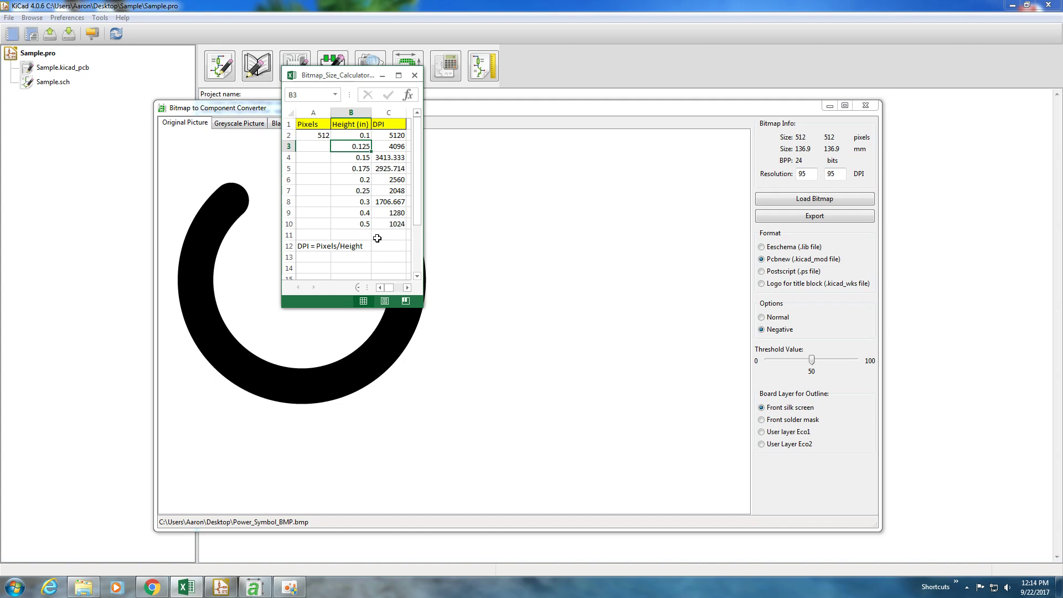
key("Down")
key("Down")
key("Down")
key("Down")
key("Down")
key("Down")
key("Down")
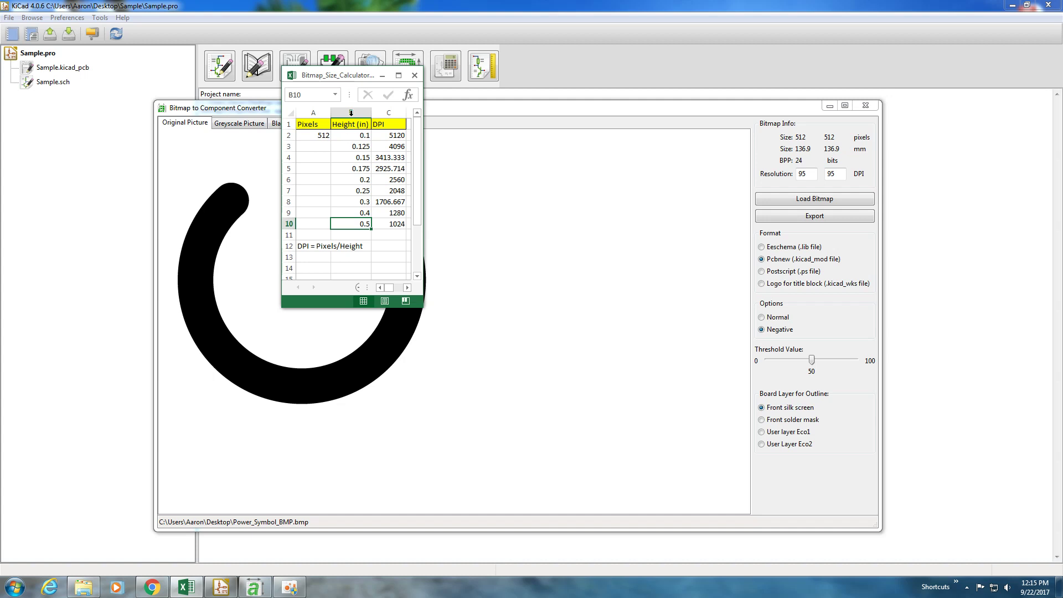
left_click_drag(352, 75, 524, 94)
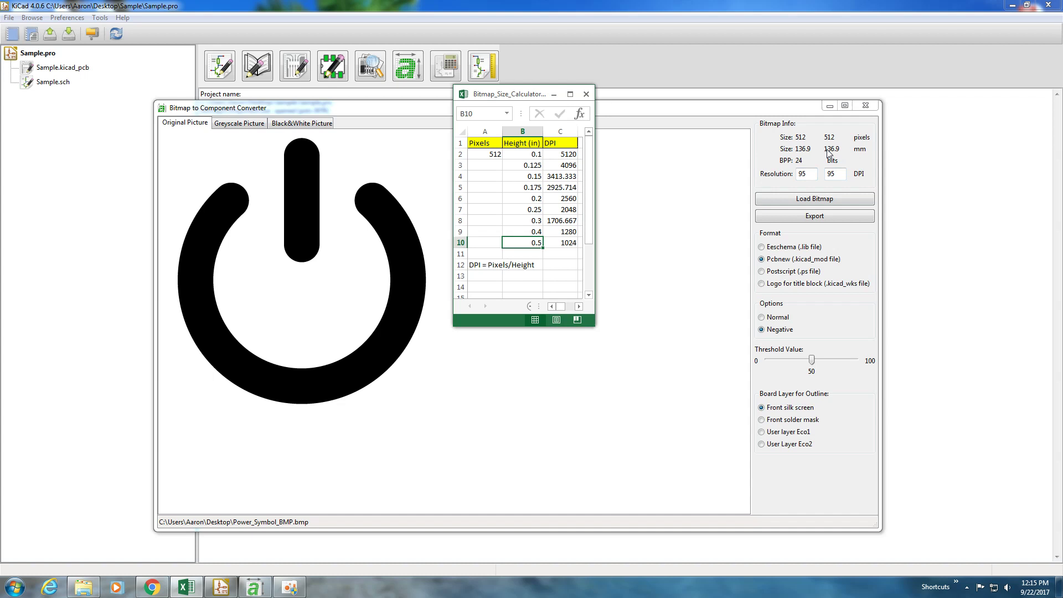
left_click(475, 265)
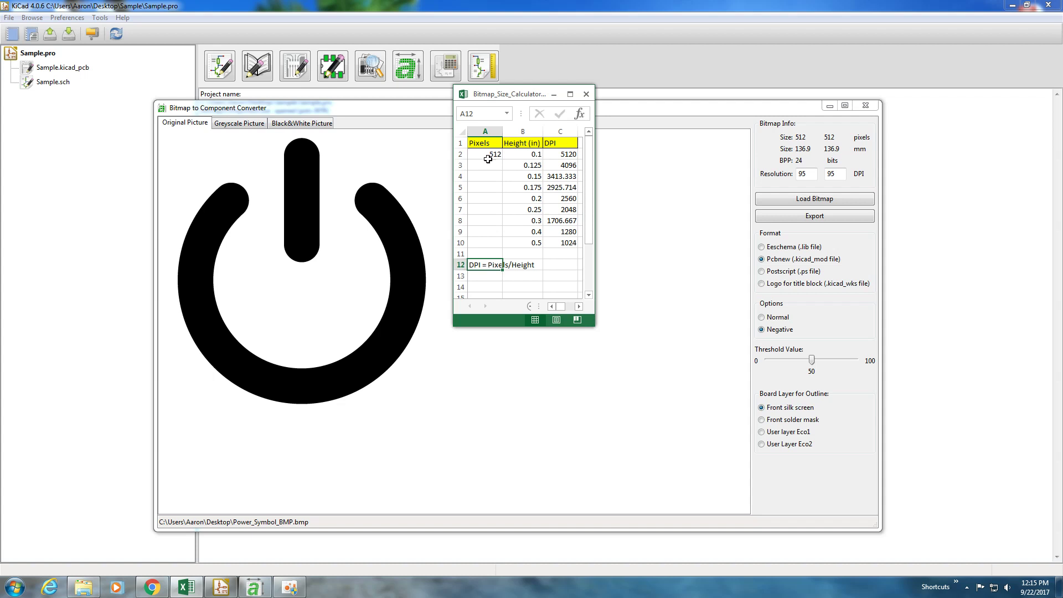
left_click(557, 156)
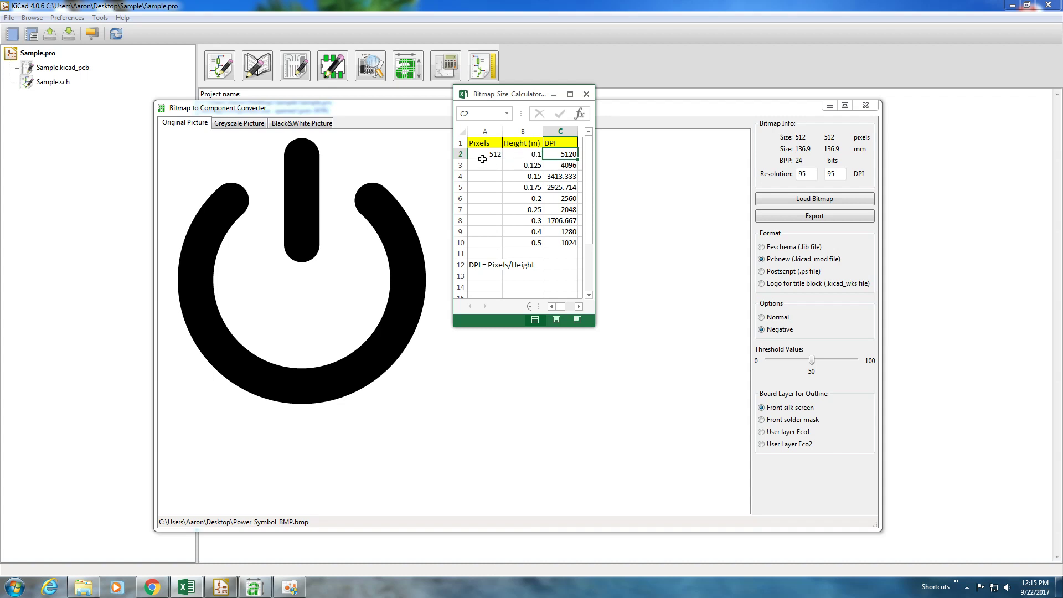
Try 100 pixels in A2, then restore 512 and read 4096 DPI for 0.125 in
left_click(482, 158)
type("100")
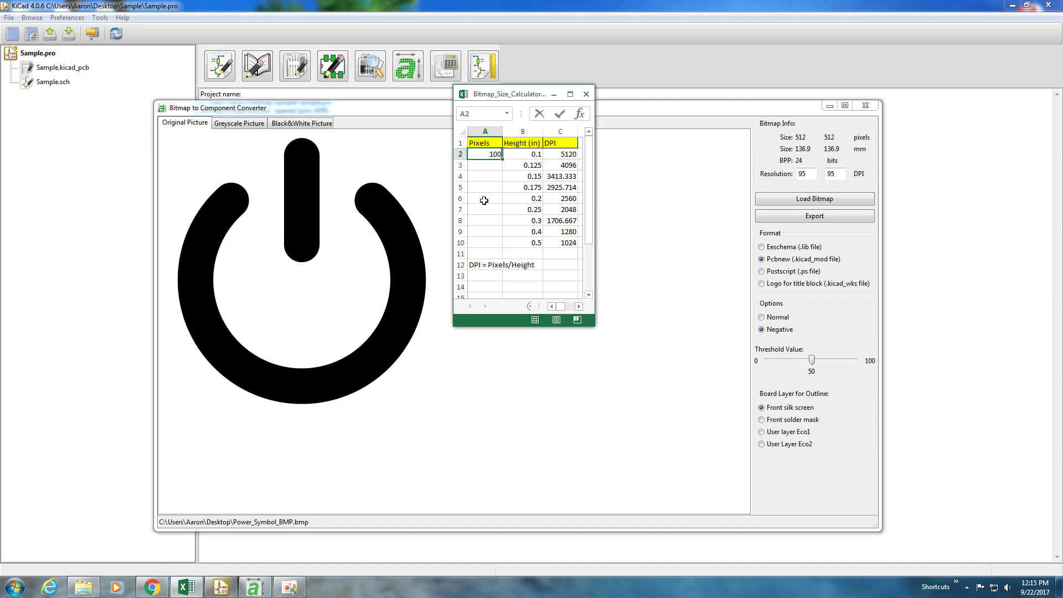
left_click(484, 199)
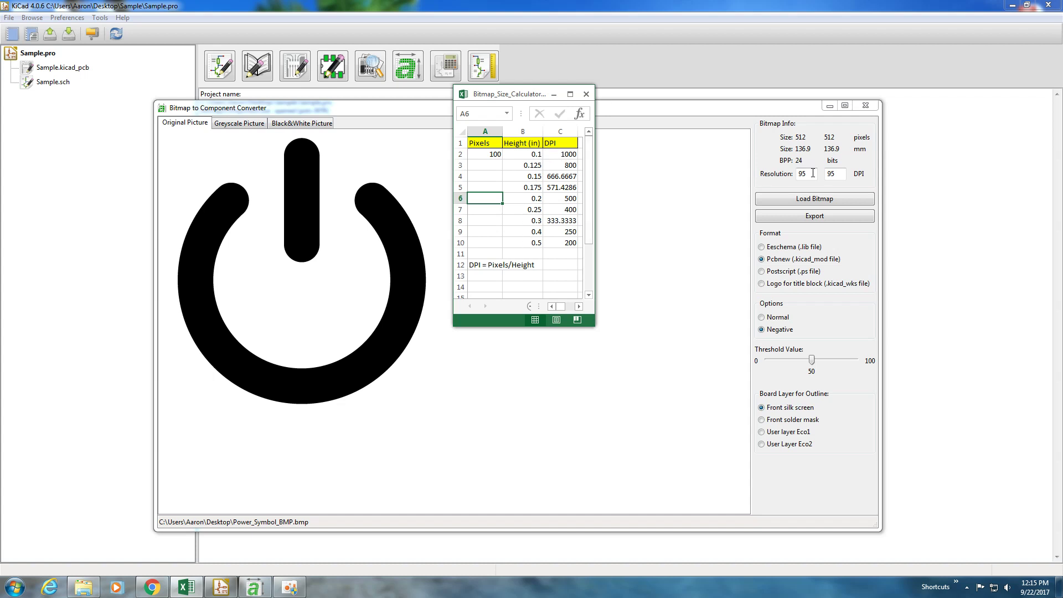
left_click(490, 154)
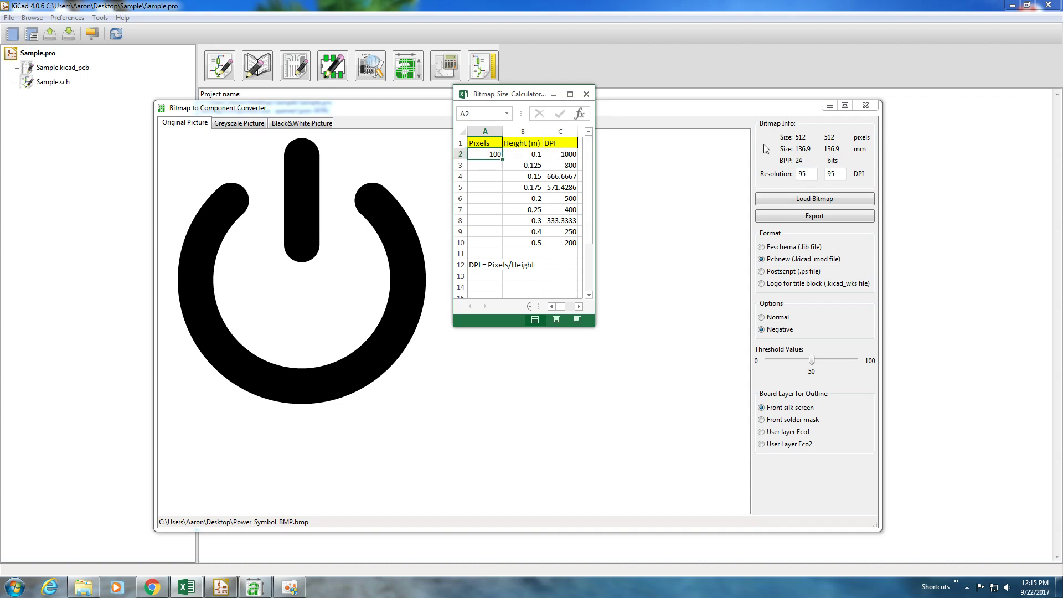
type("512")
left_click(491, 176)
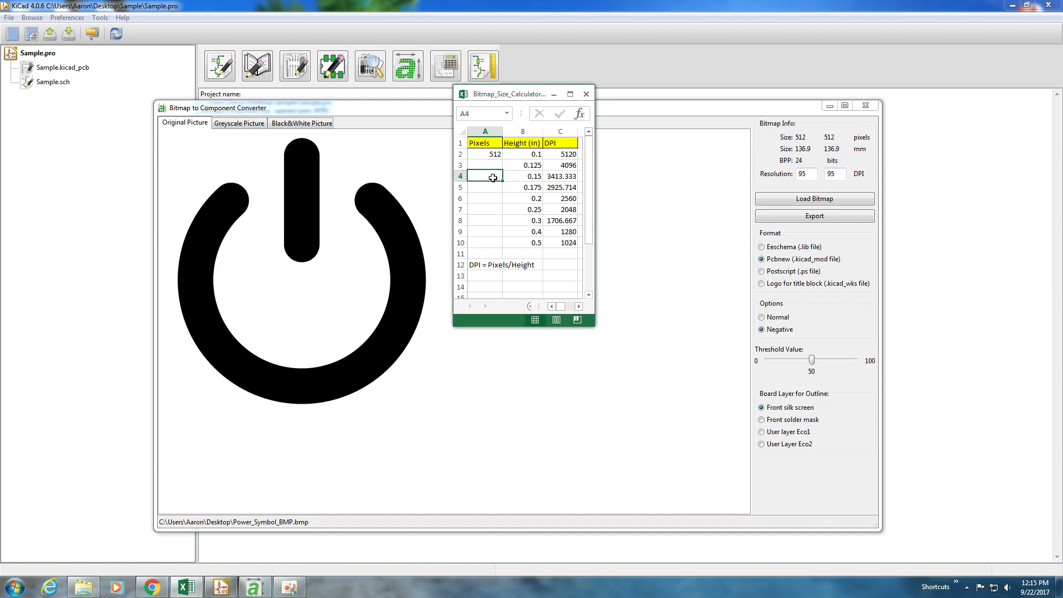
left_click(554, 164)
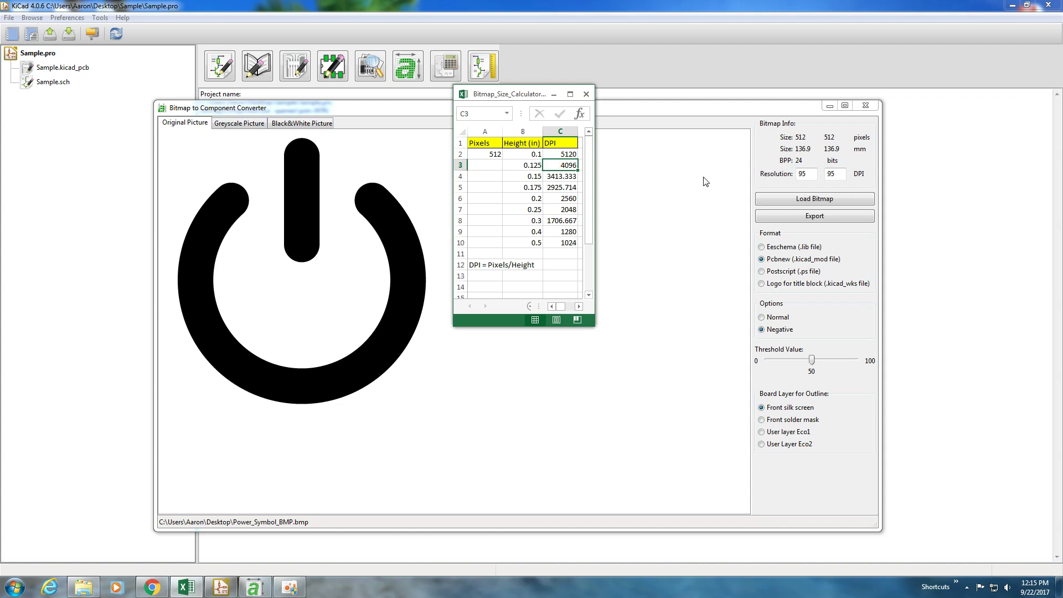
Enter 4096 in both Resolution boxes, making the symbol 3.2 × 3.2 mm
double_click(811, 174)
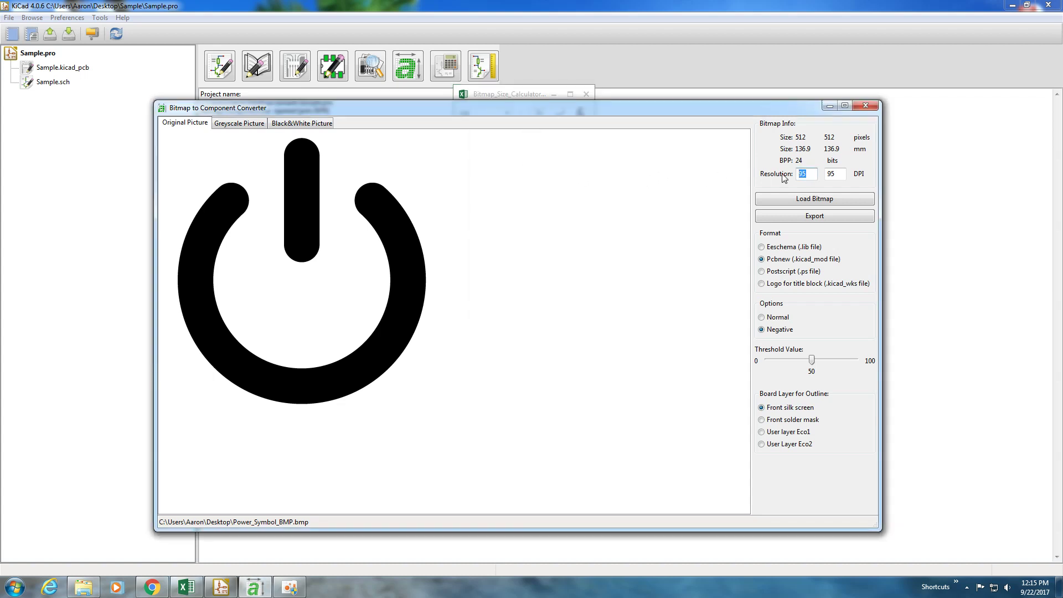
type("4096")
key("Tab")
type("096")
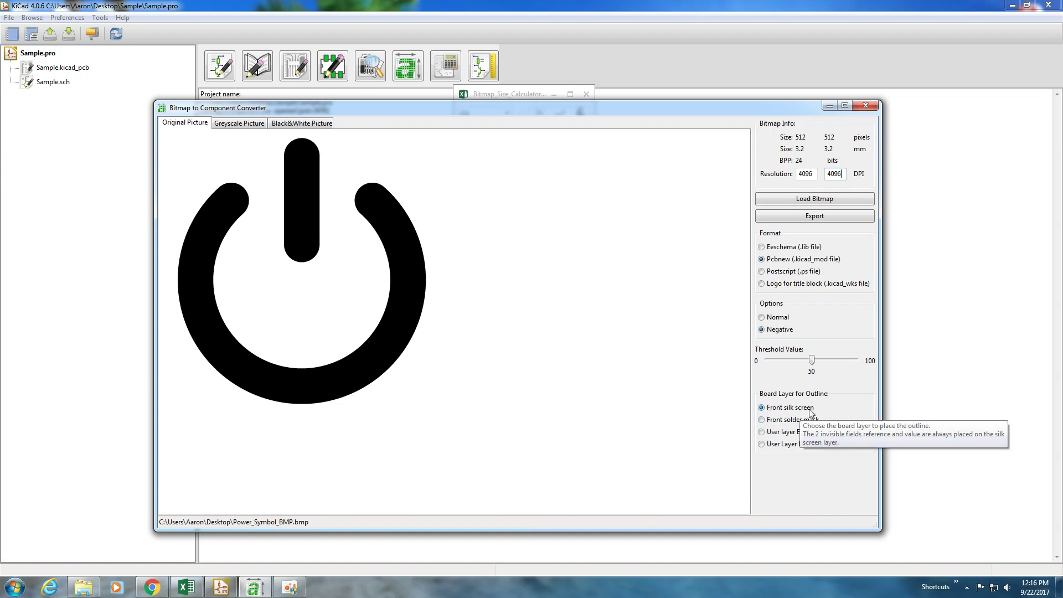
Export the footprint as Power_Symbol_0.125in, overwriting the existing file
left_click(807, 219)
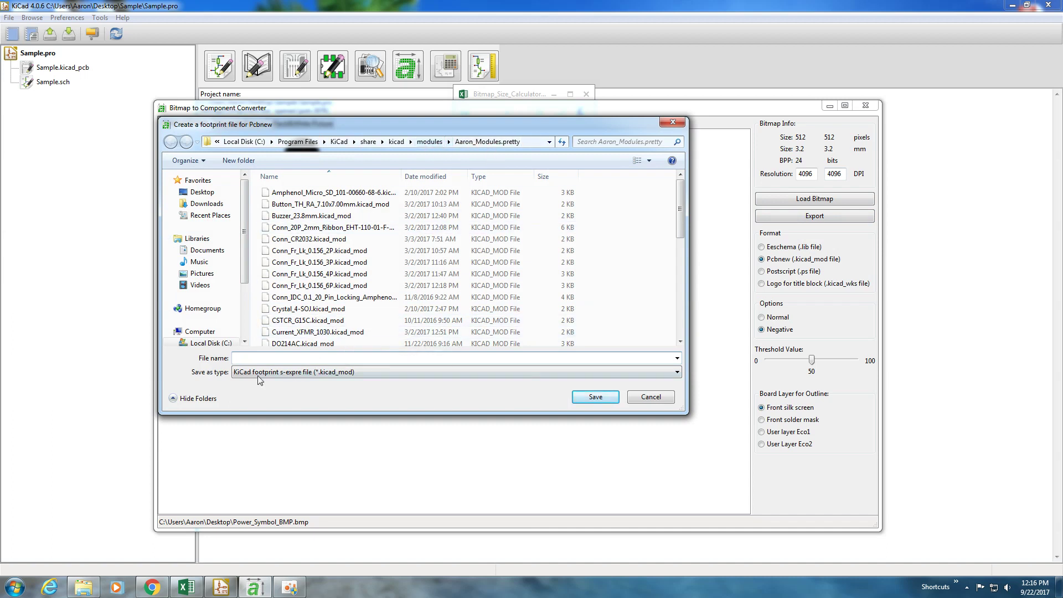
type("Po")
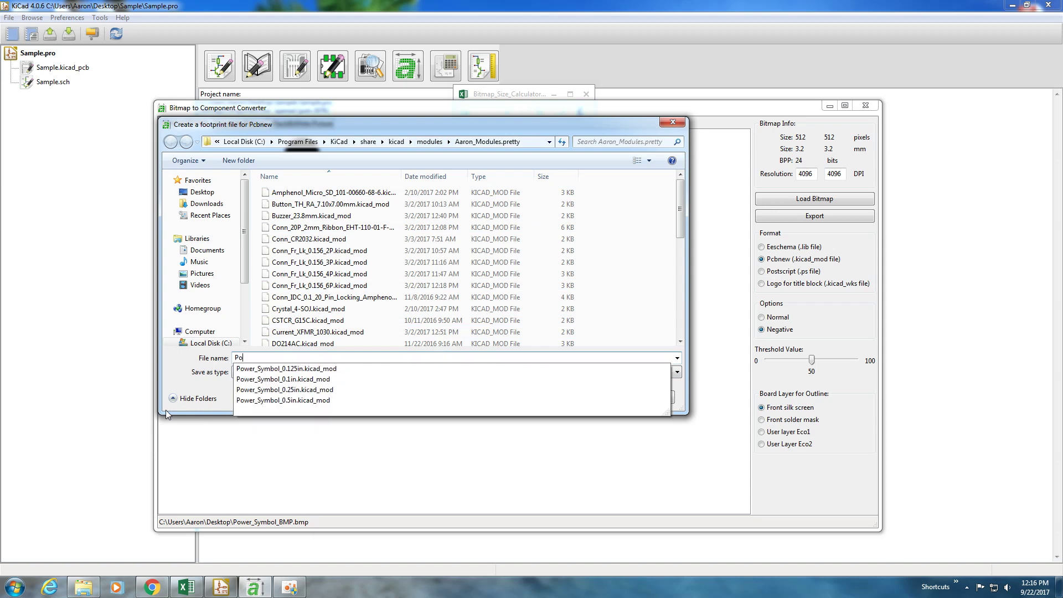
type("wer_Symbol_")
type("0.")
type("125in")
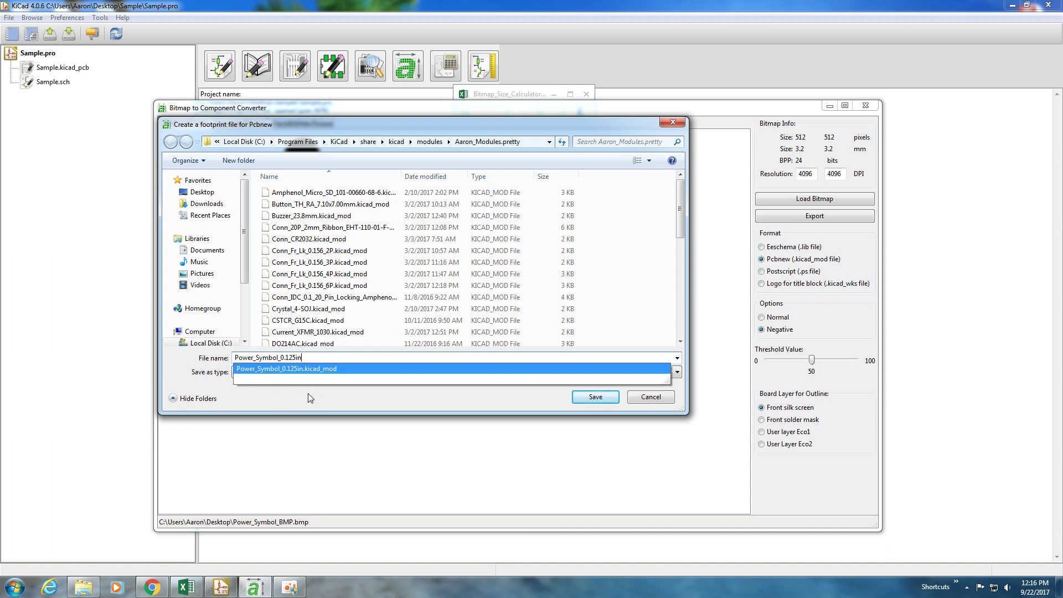
left_click(595, 397)
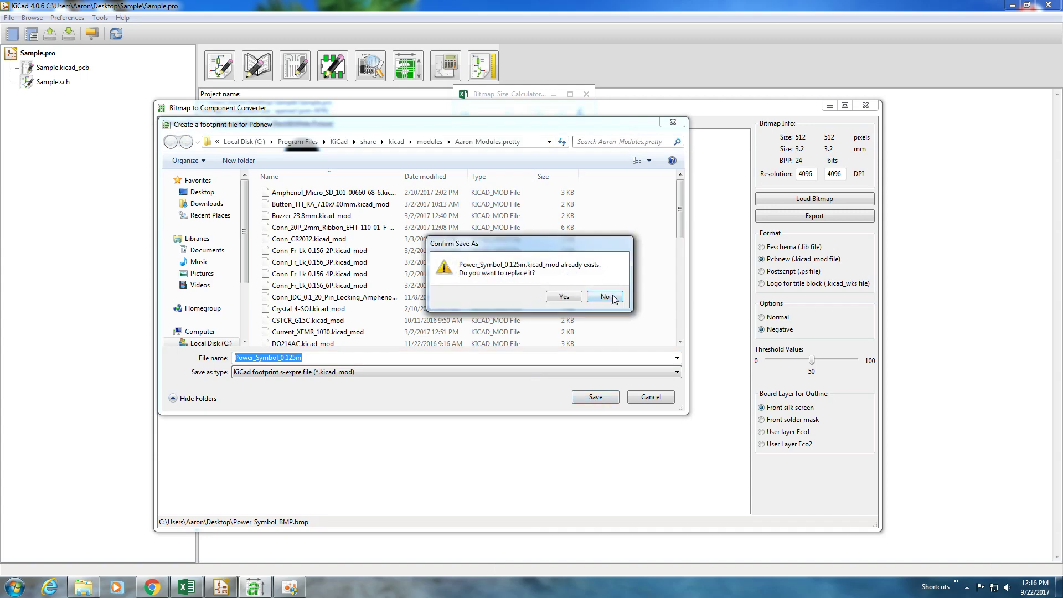
left_click(576, 298)
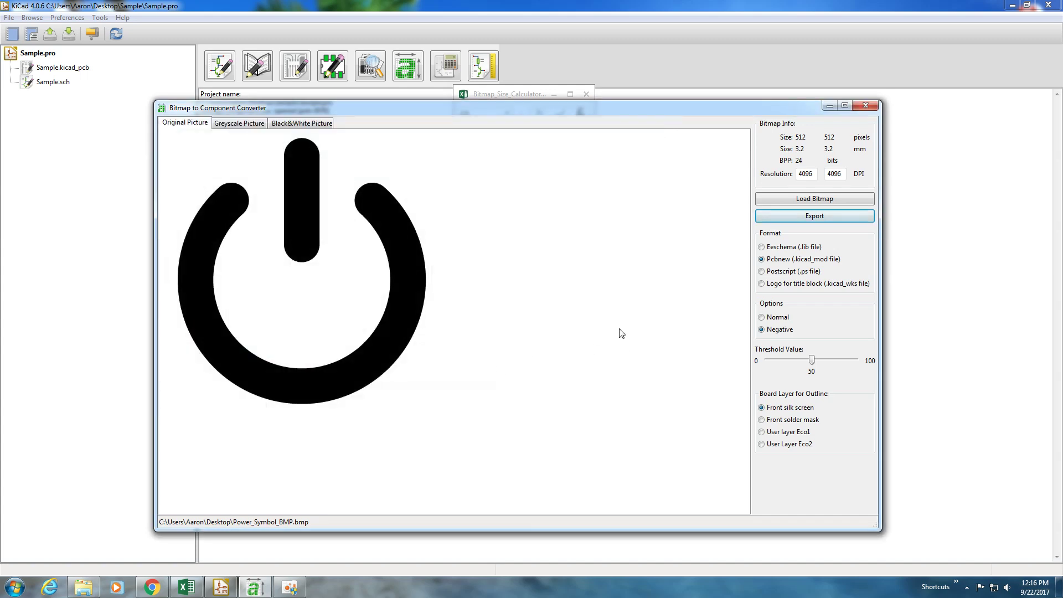
Read 1707 DPI for 0.3 in from the calculator and enter it in both Resolution boxes
left_click(187, 587)
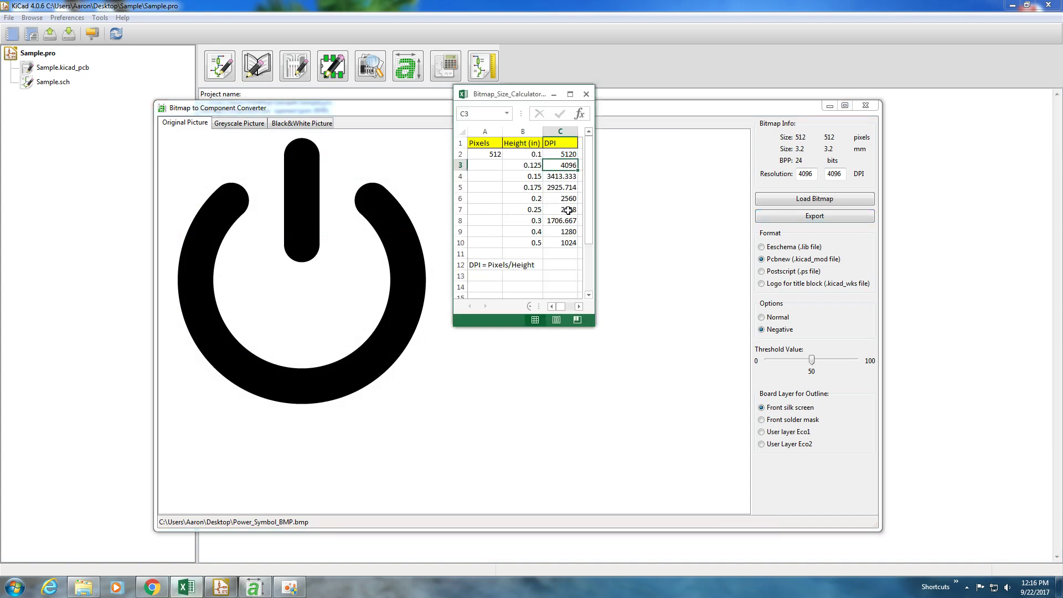
left_click(554, 220)
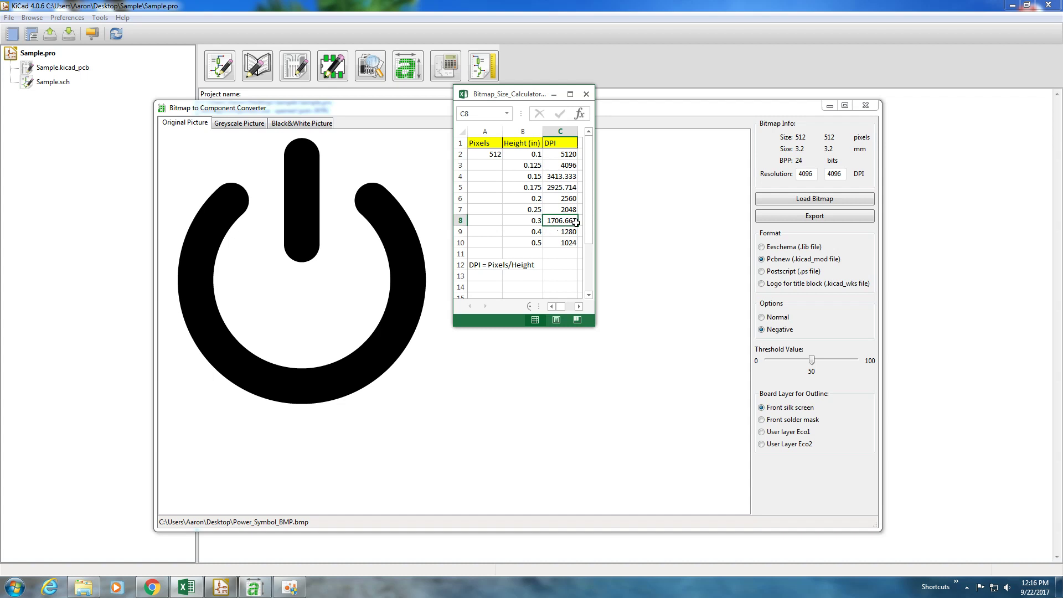
left_click_drag(818, 174, 787, 182)
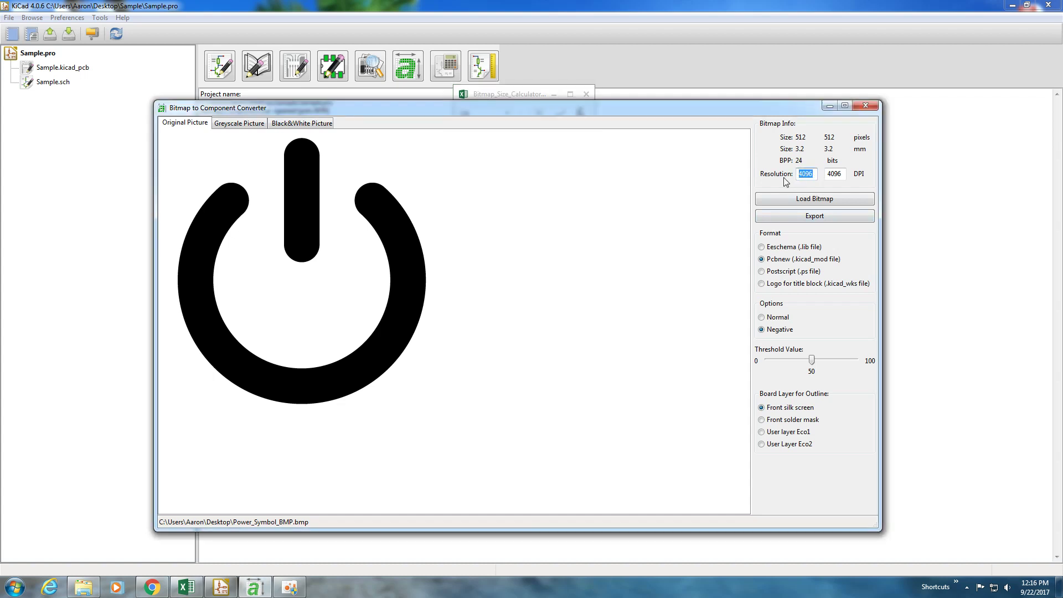
type("1707")
double_click(842, 175)
type("17")
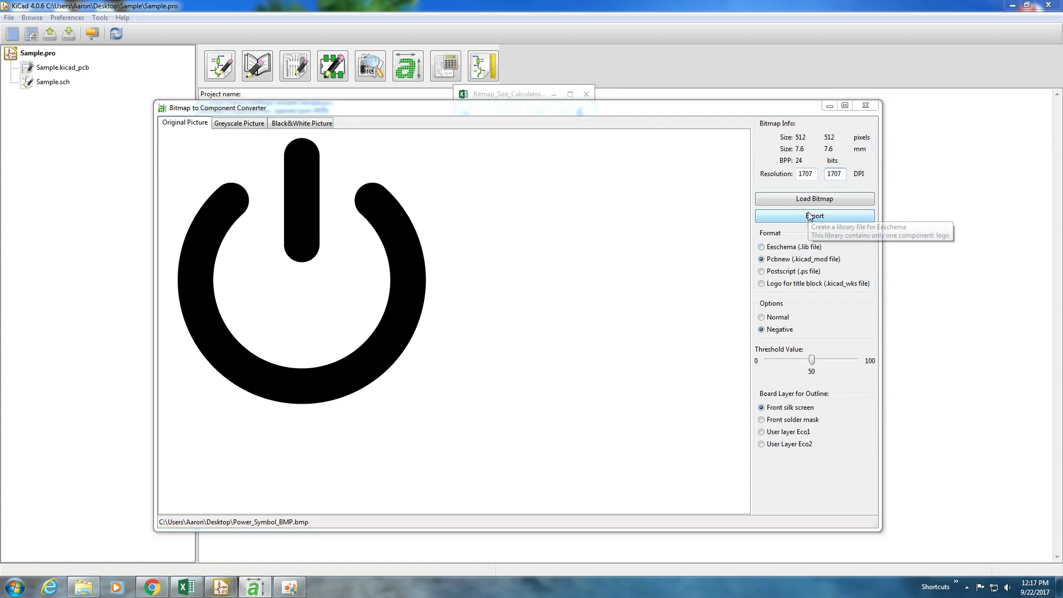
Export the 7.6 mm symbol as footprint Power_Symbol_0.3in
left_click(810, 217)
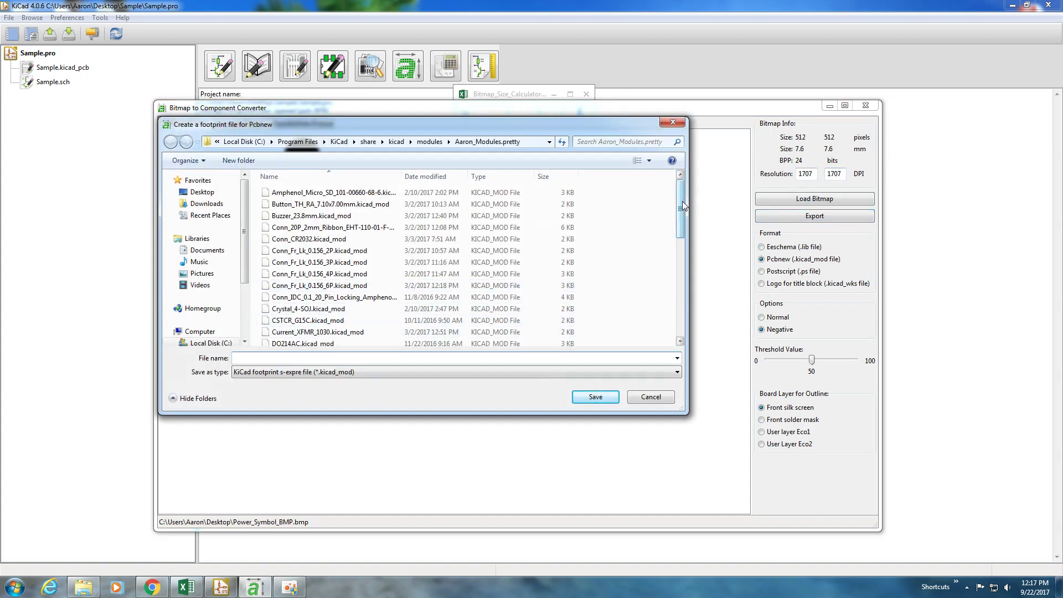
scroll(443, 282, "down", 4)
scroll(382, 272, "down", 1)
left_click(332, 296)
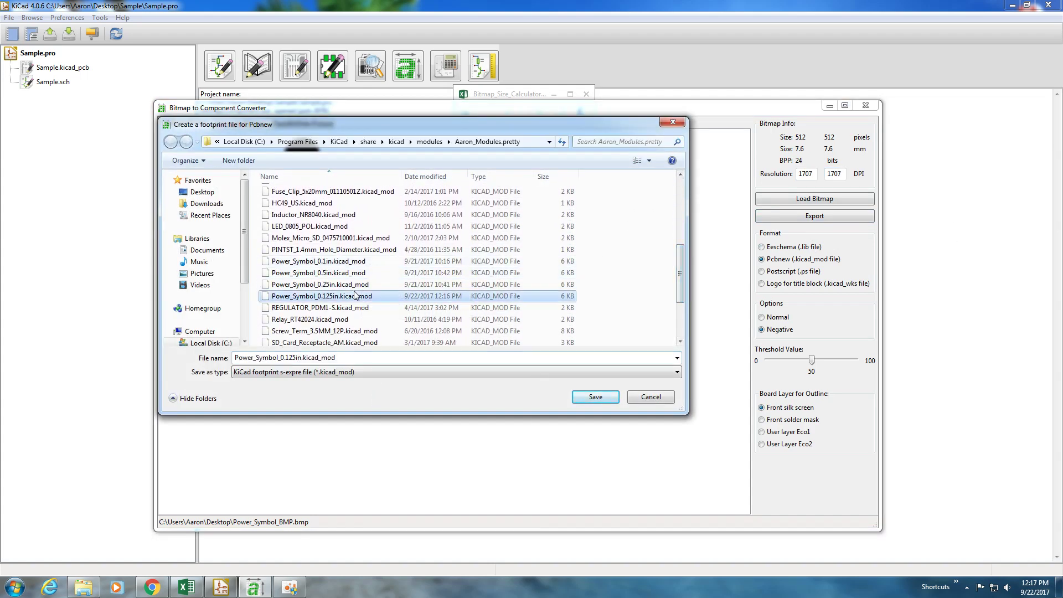
left_click(292, 358)
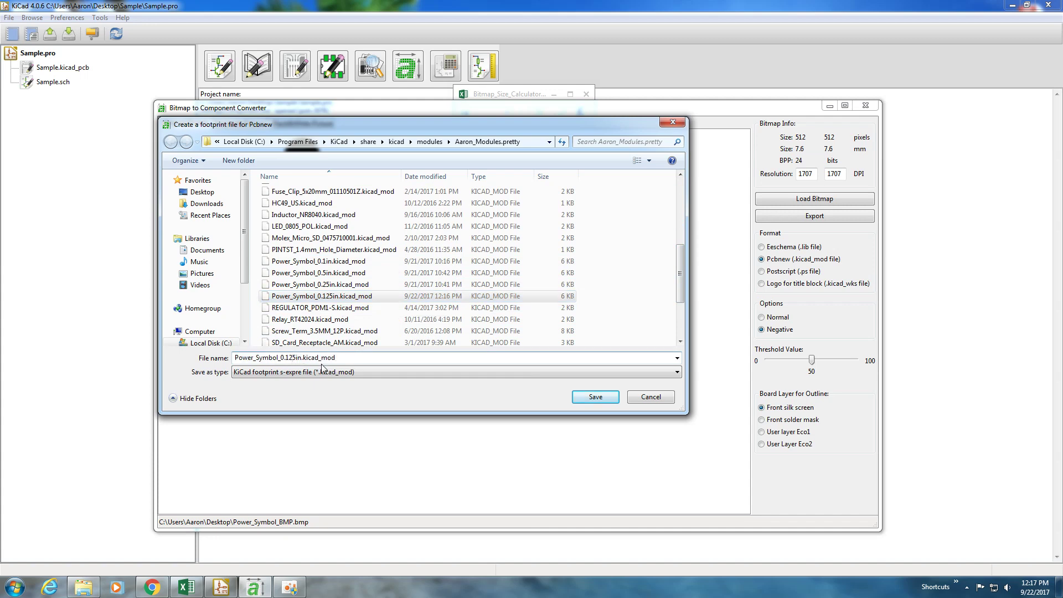
key("BackSpace")
key("BackSpace")
key("BackSpace")
type("3")
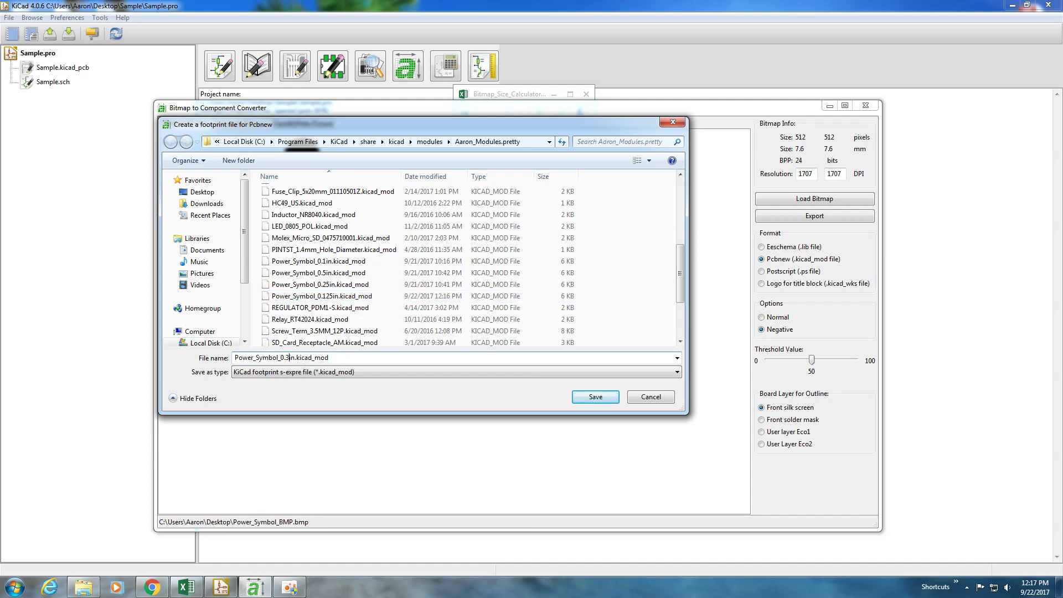
key("Return")
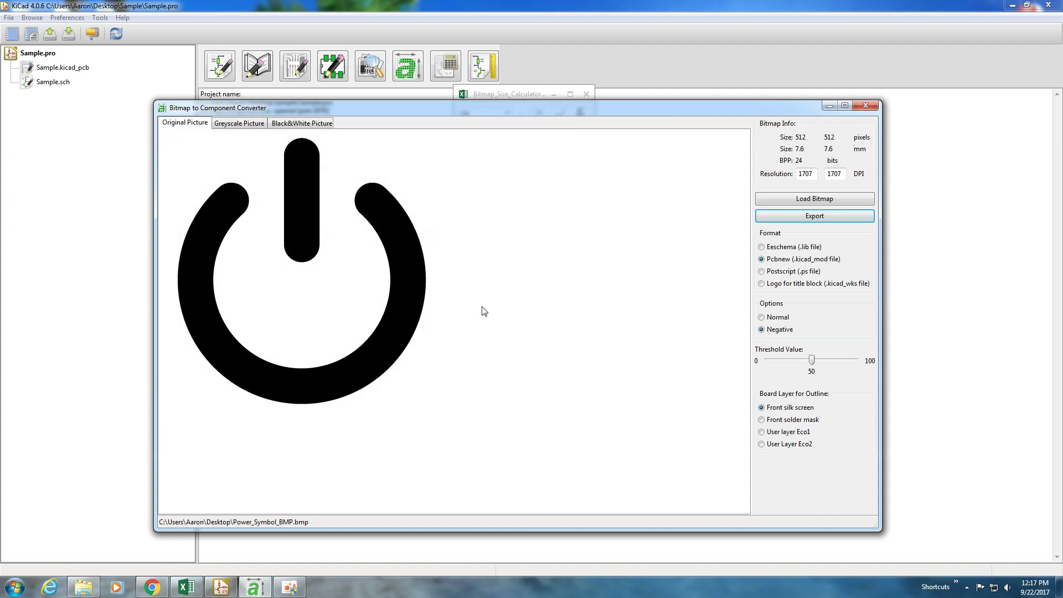
Close Excel without saving, plus the converter and KiCad, then relaunch KiCad with Sample
left_click(491, 95)
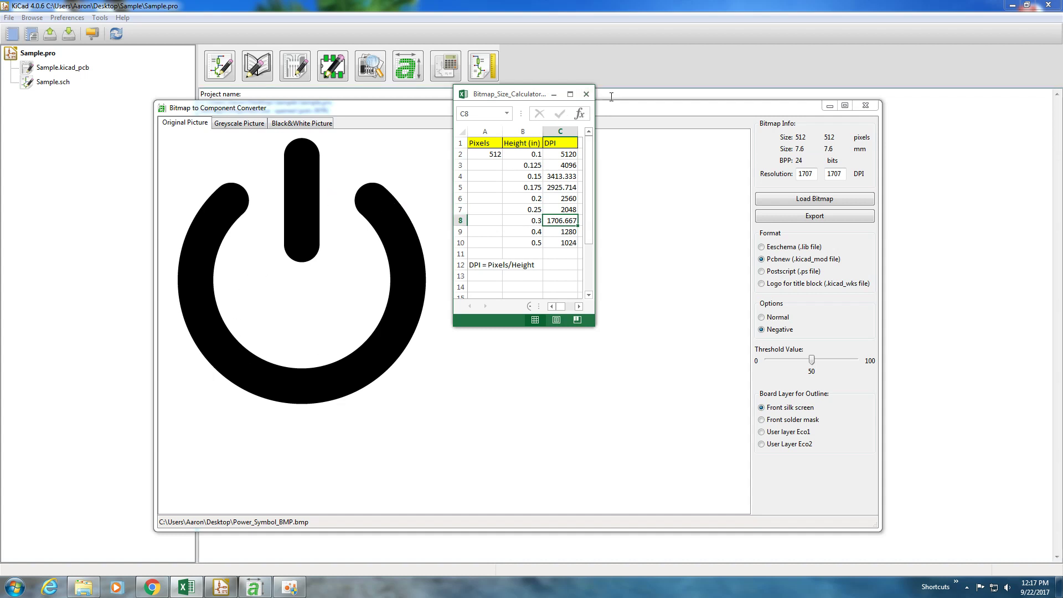
left_click(586, 95)
left_click(531, 307)
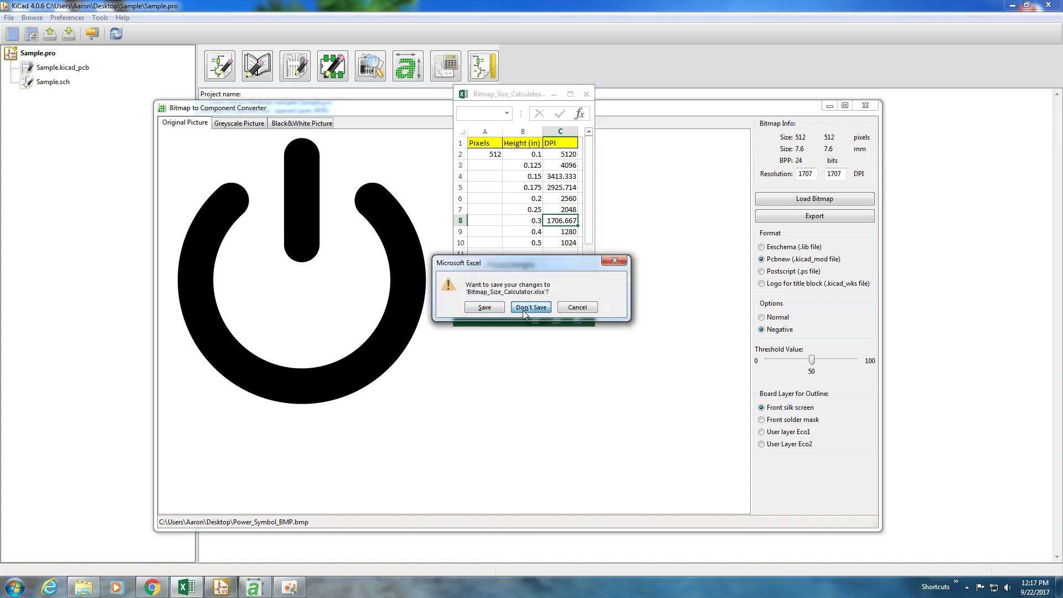
left_click(865, 105)
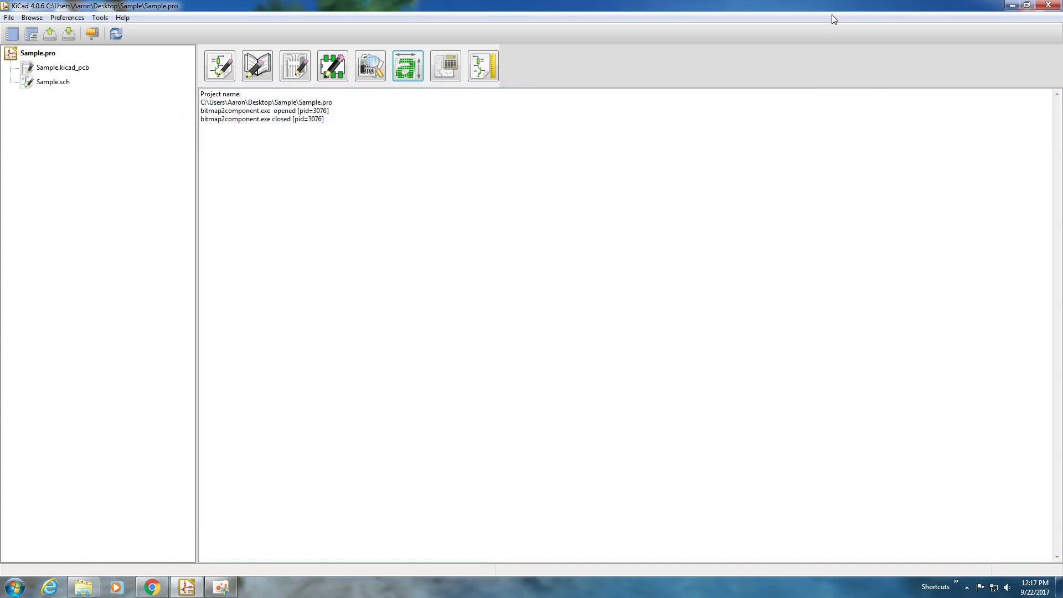
left_click(1048, 6)
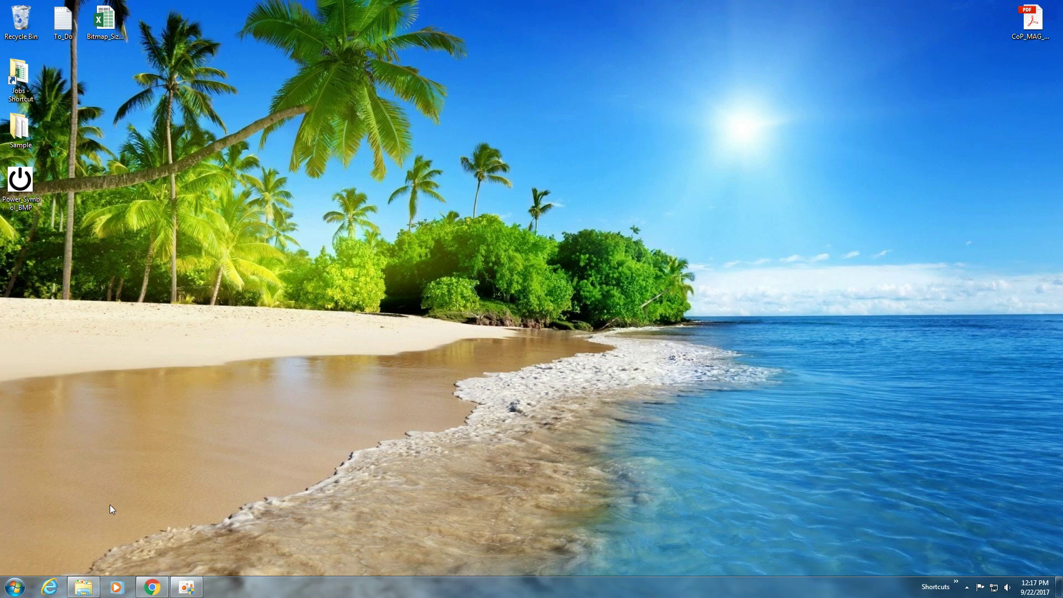
left_click(14, 587)
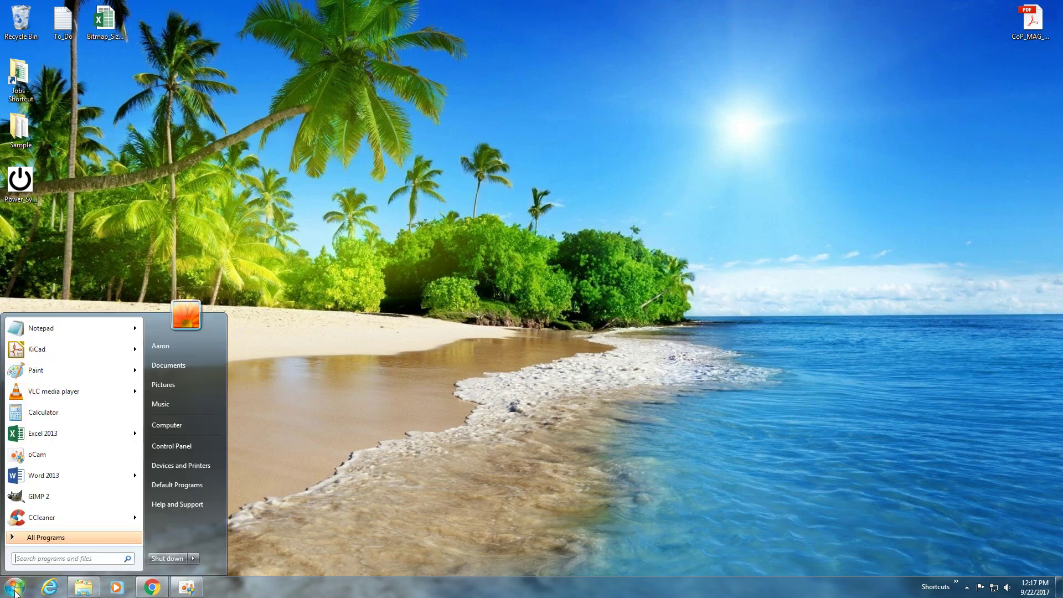
left_click(37, 350)
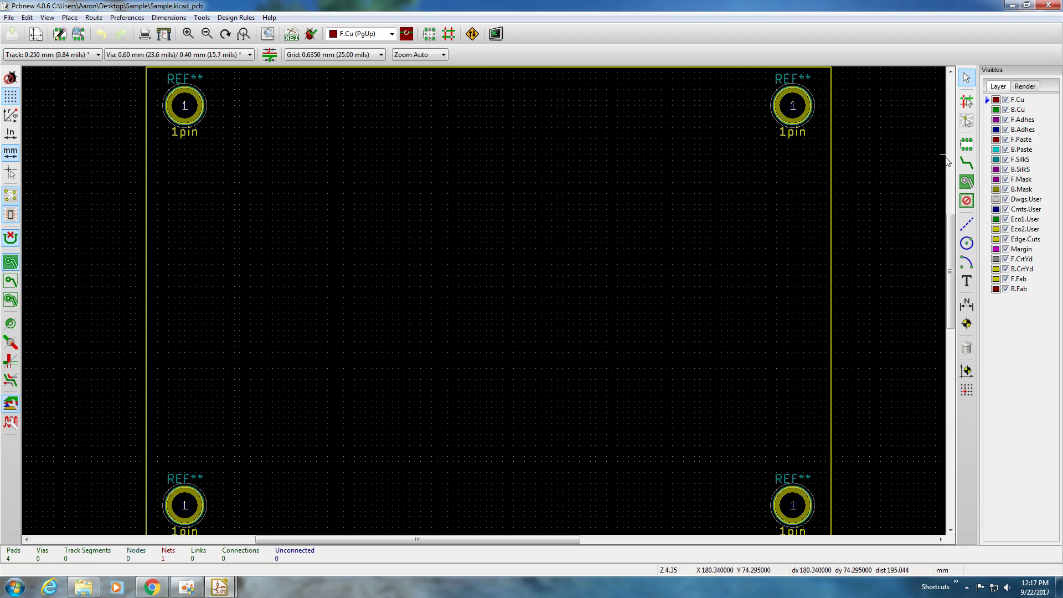
Place Power_Symbol_0.125in from Aaron_Modules near the board's top centre and hide front text
left_click(966, 145)
left_click(475, 215)
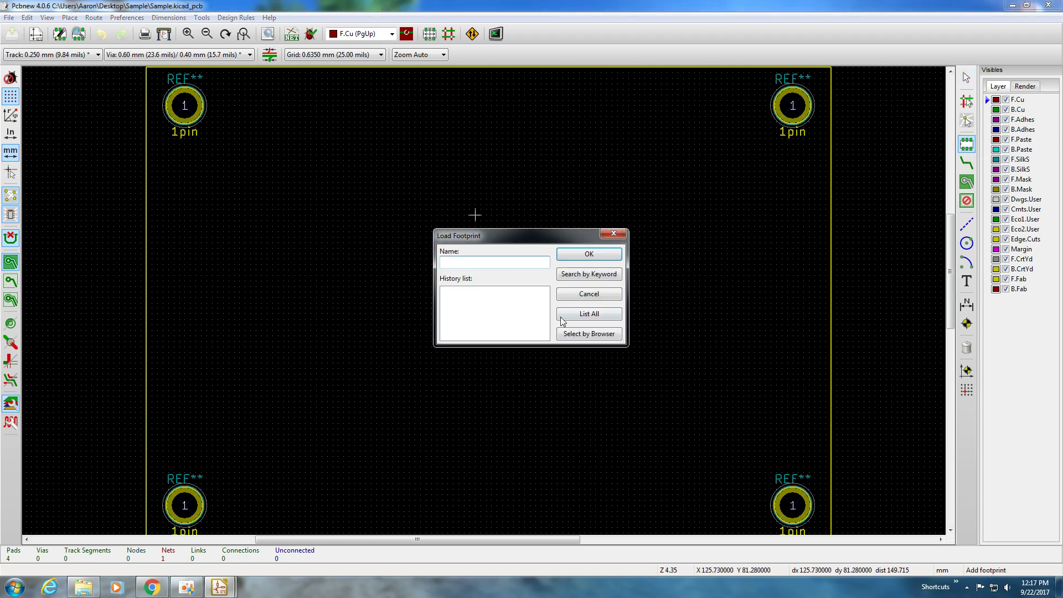
left_click(587, 335)
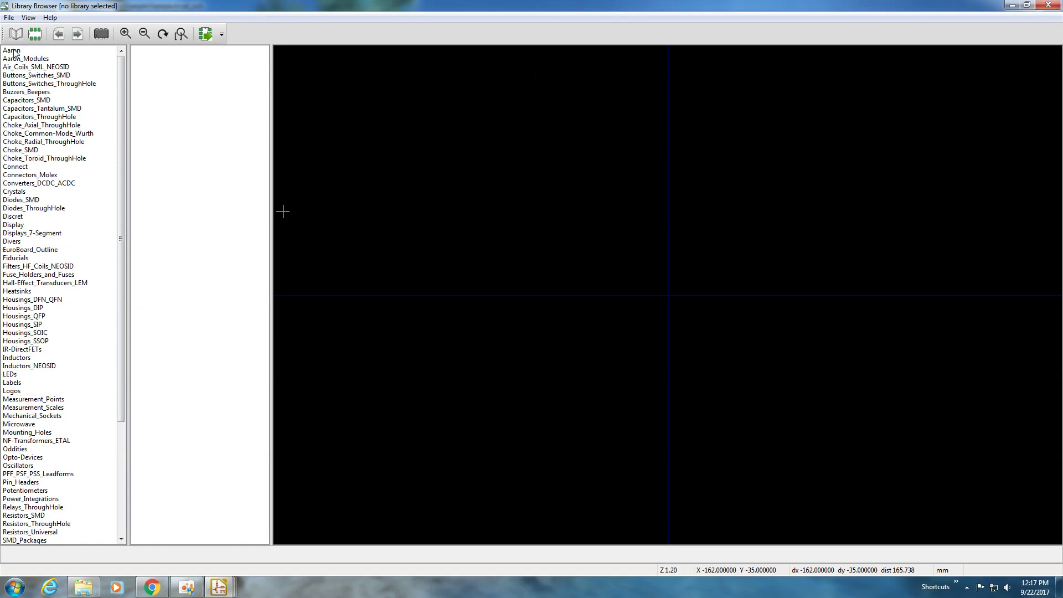
left_click(15, 59)
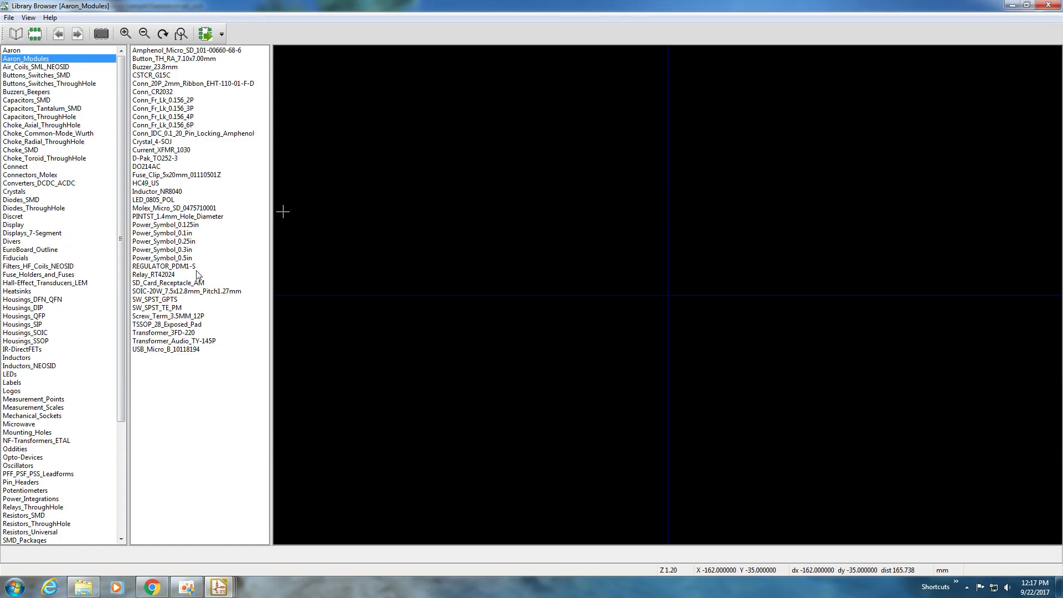
left_click(185, 229)
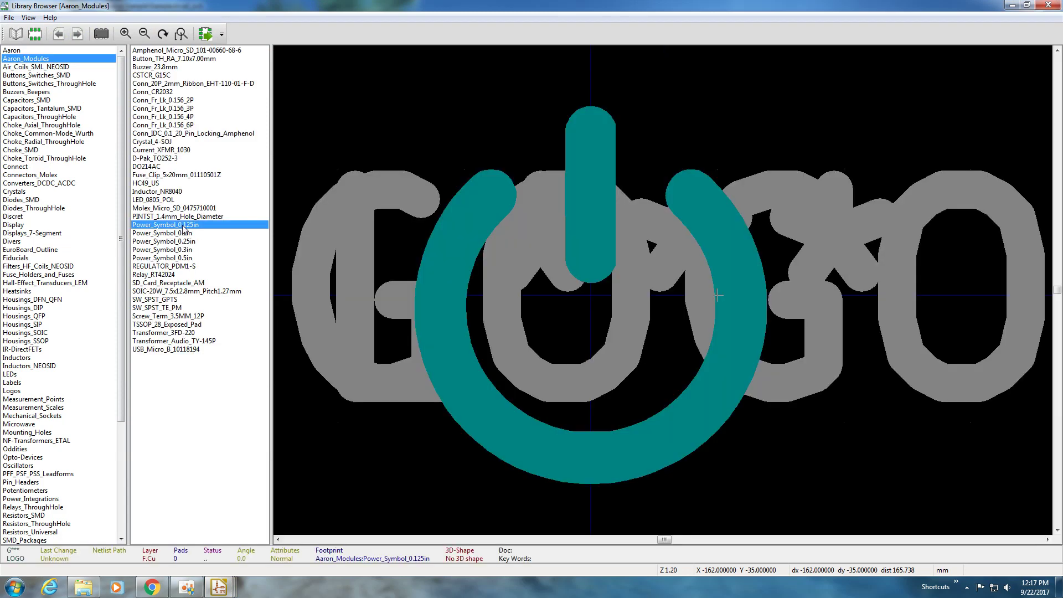
double_click(184, 226)
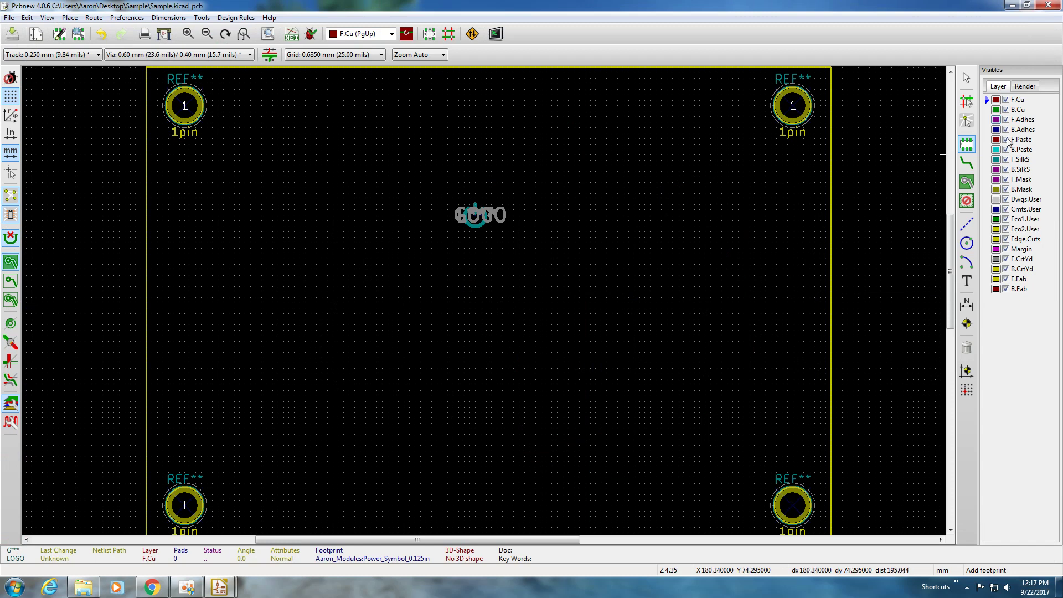
left_click(1025, 87)
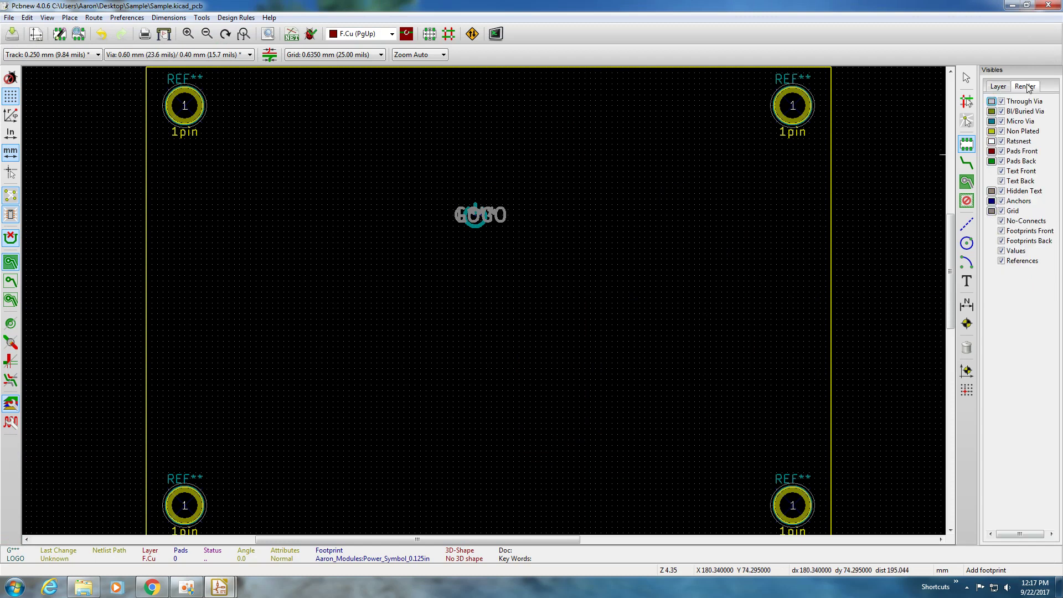
left_click(1001, 171)
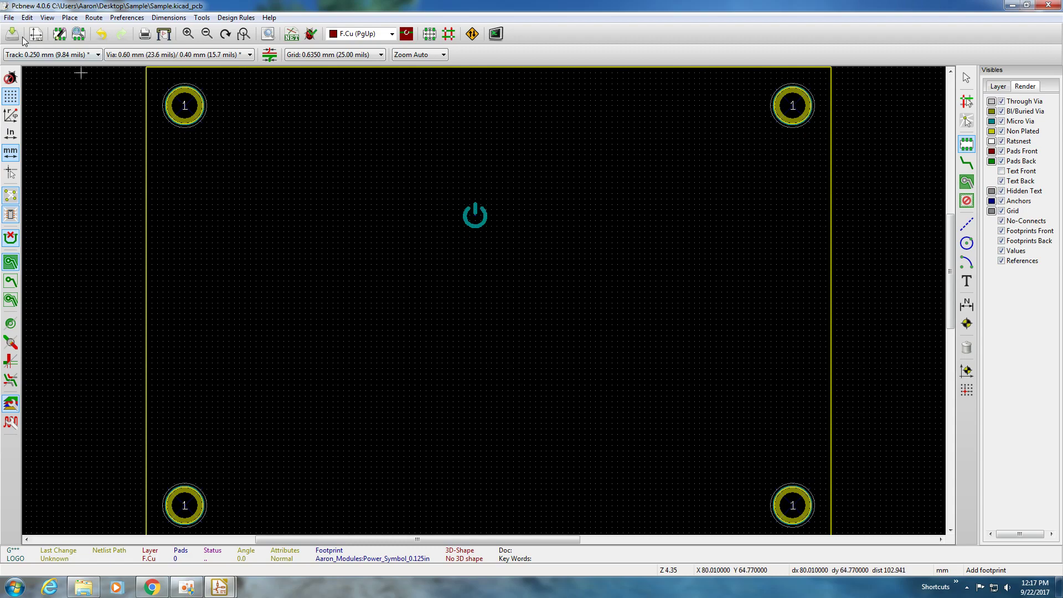
Place the Power_Symbol_0.25in and 0.3in footprints in a column below the first
left_click(478, 277)
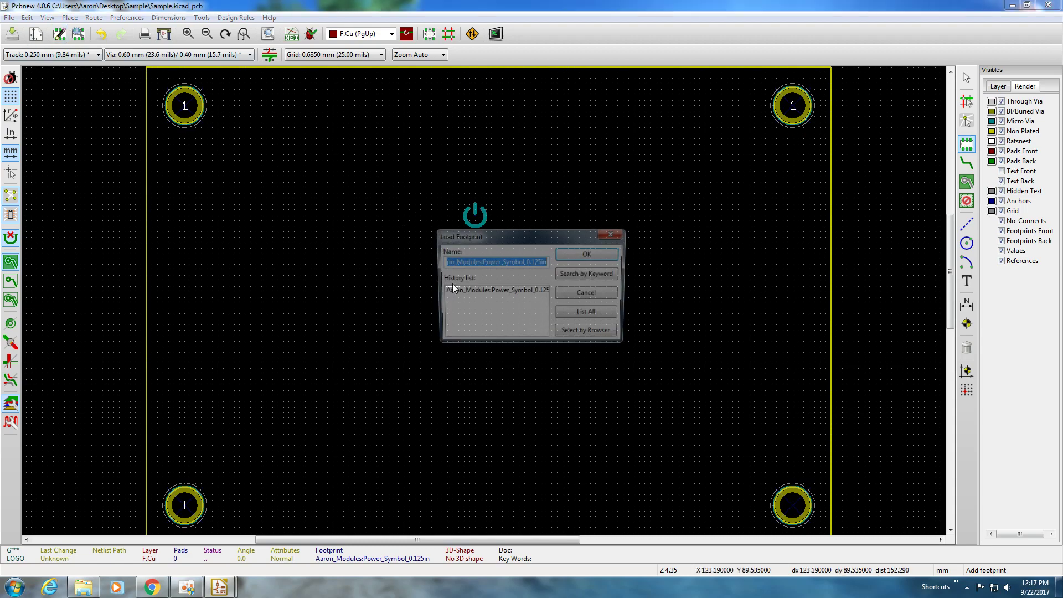
left_click(578, 335)
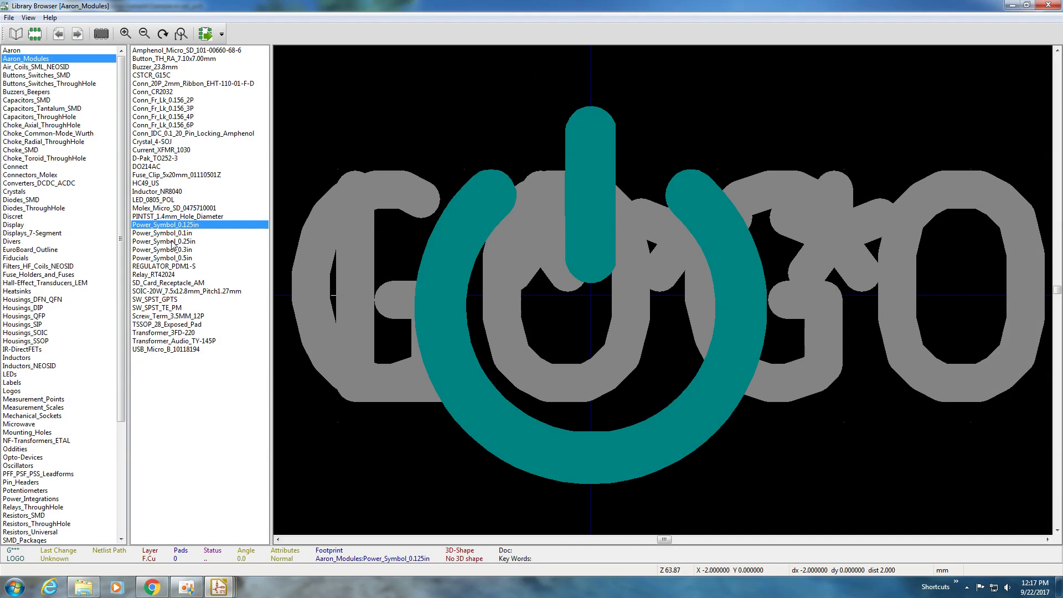
double_click(196, 242)
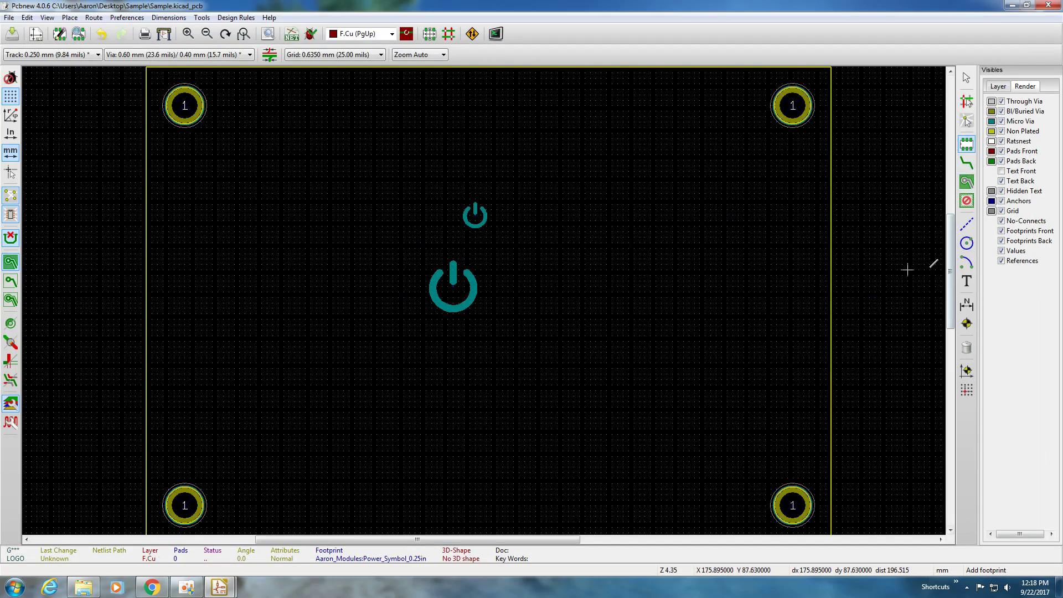
left_click(464, 353)
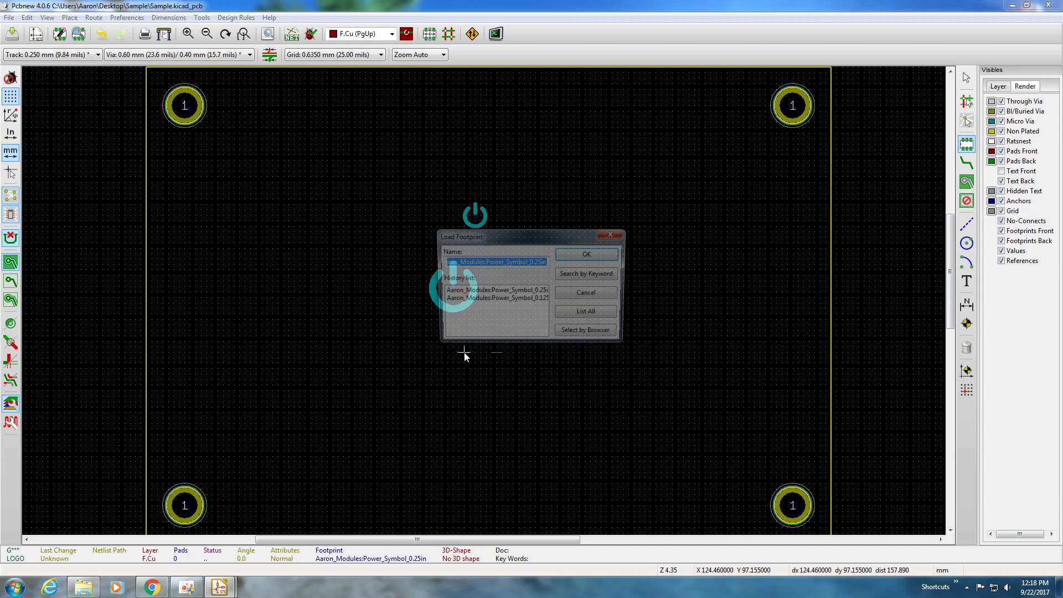
left_click(560, 333)
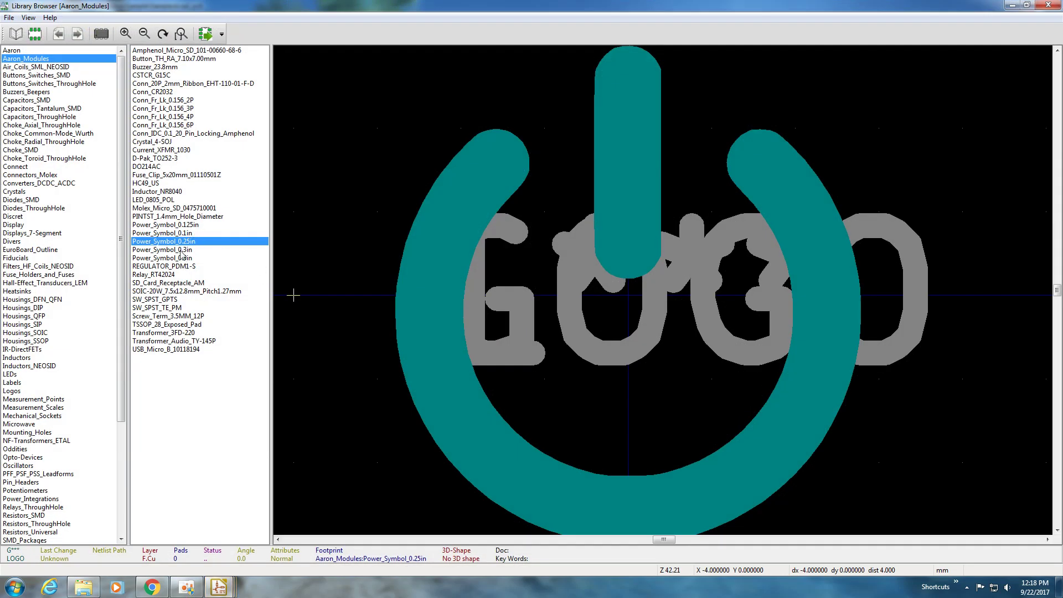
left_click(183, 250)
double_click(182, 249)
left_click(469, 417)
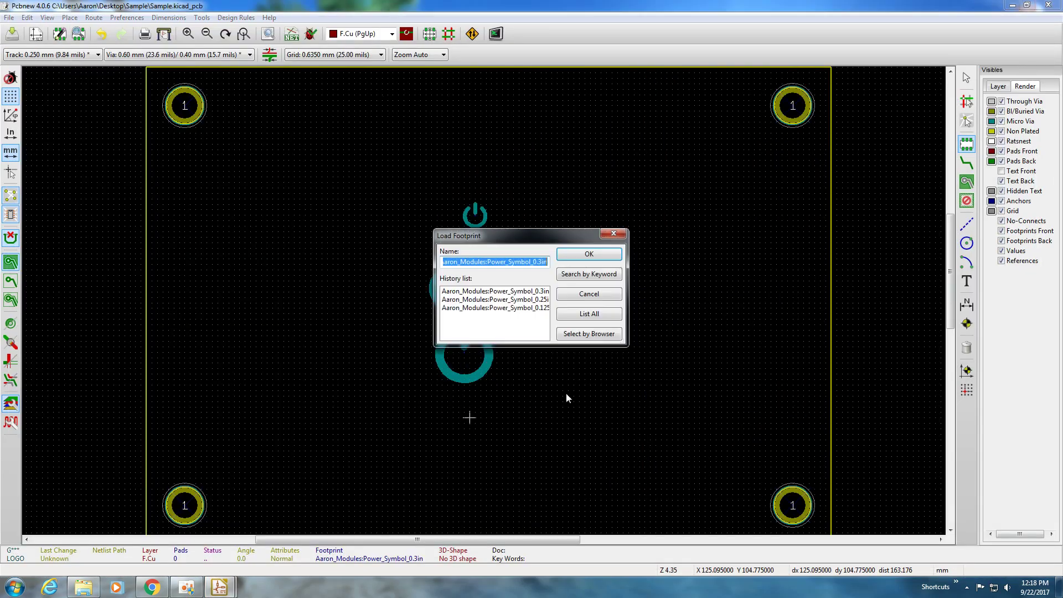
Add Power_Symbol_0.5in and move it lower, clear of the other symbols
left_click(589, 333)
double_click(183, 258)
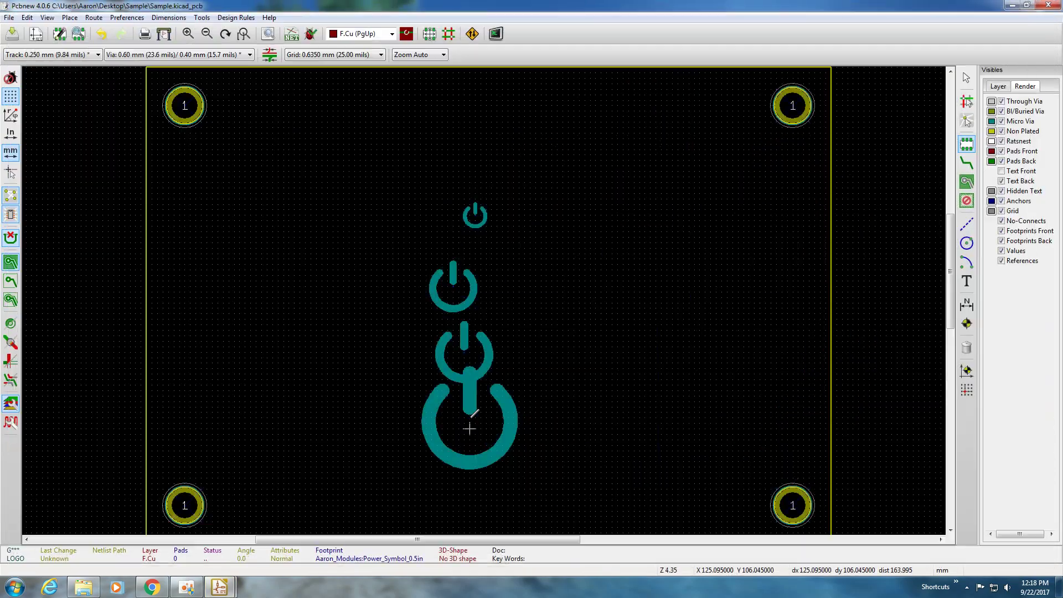
key("m")
left_click(470, 451)
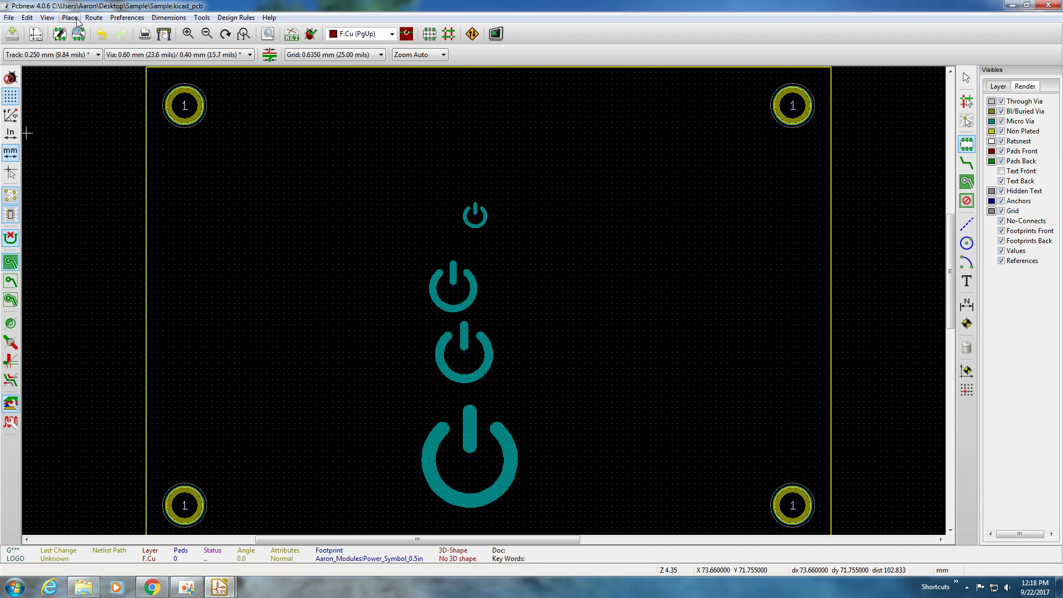
Open the 3D Viewer and tilt the board to show the four white power symbols in perspective
left_click(47, 17)
left_click(60, 105)
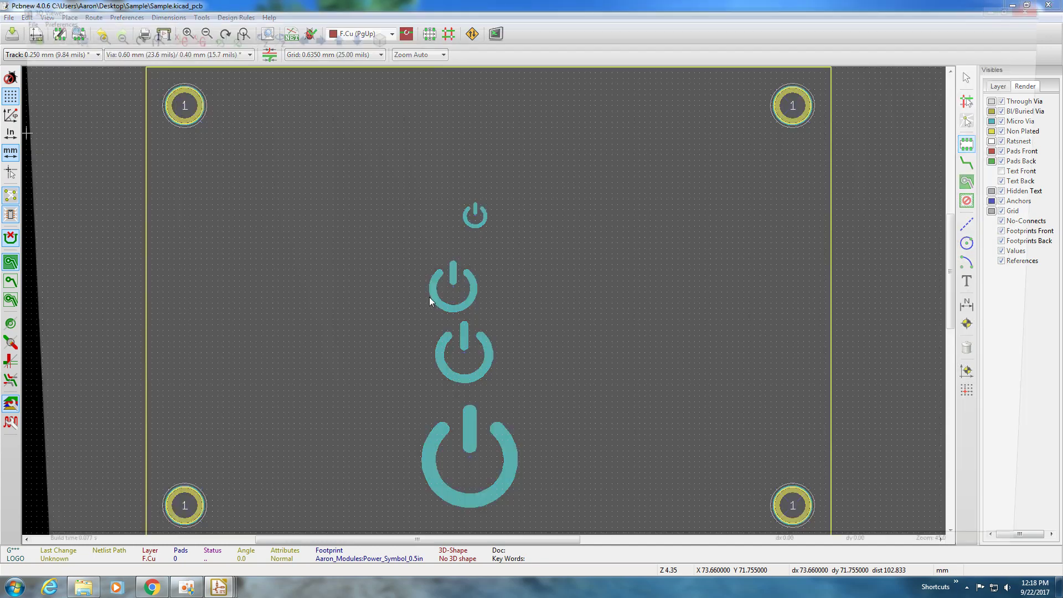
scroll(556, 360, "down", 1)
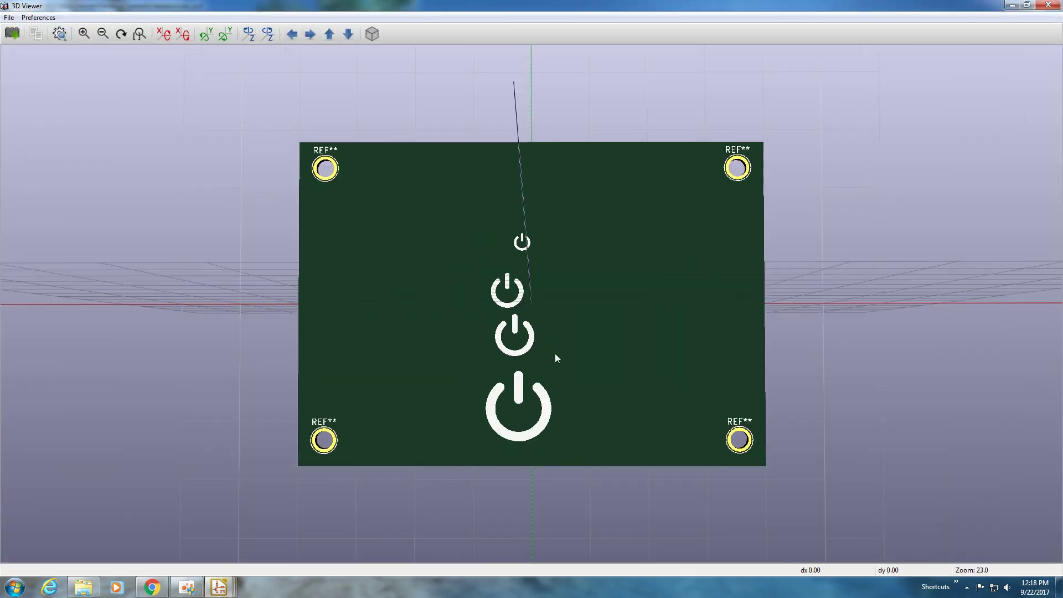
left_click_drag(556, 359, 527, 260)
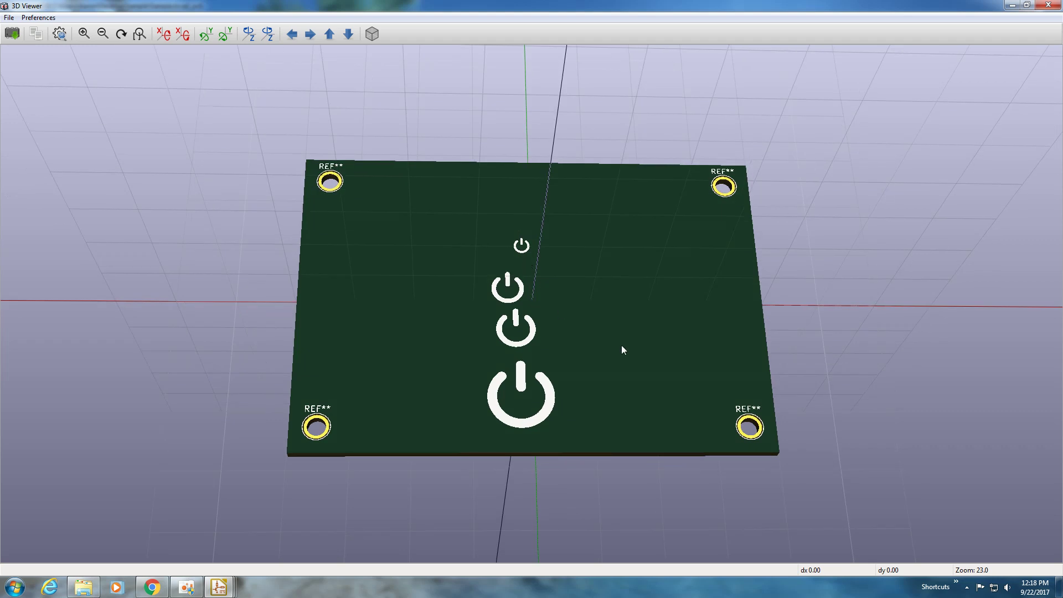